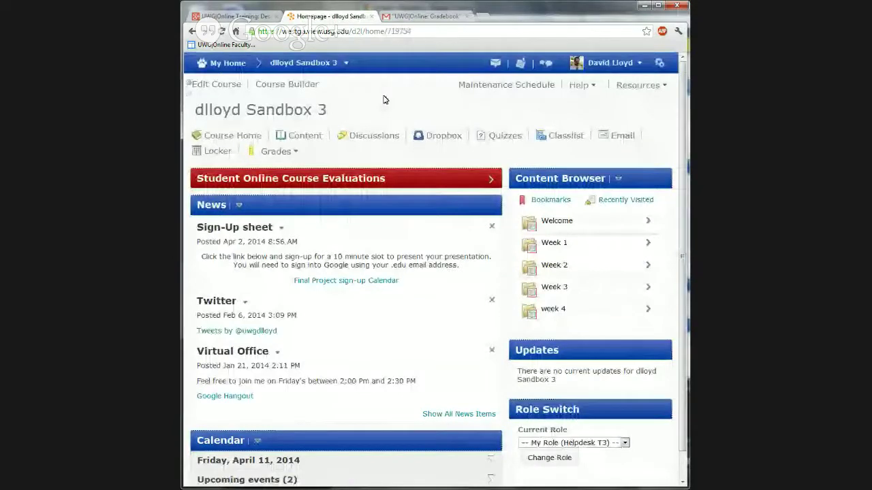
# - Open the course's grades and start the Grades Setup Wizard
pyautogui.click(293, 152)
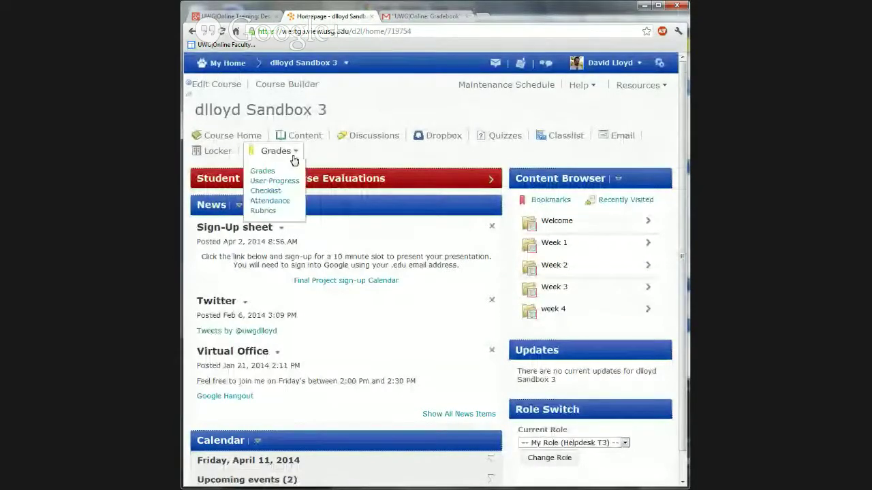
pyautogui.click(264, 173)
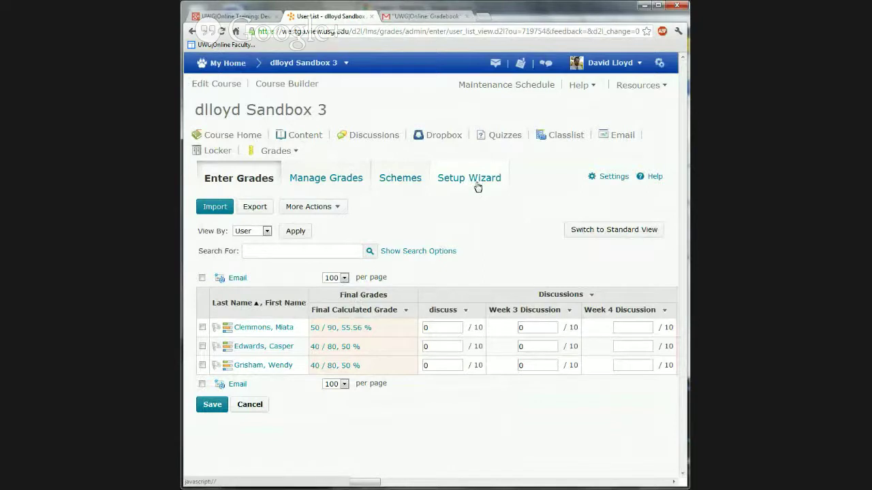
pyautogui.click(469, 181)
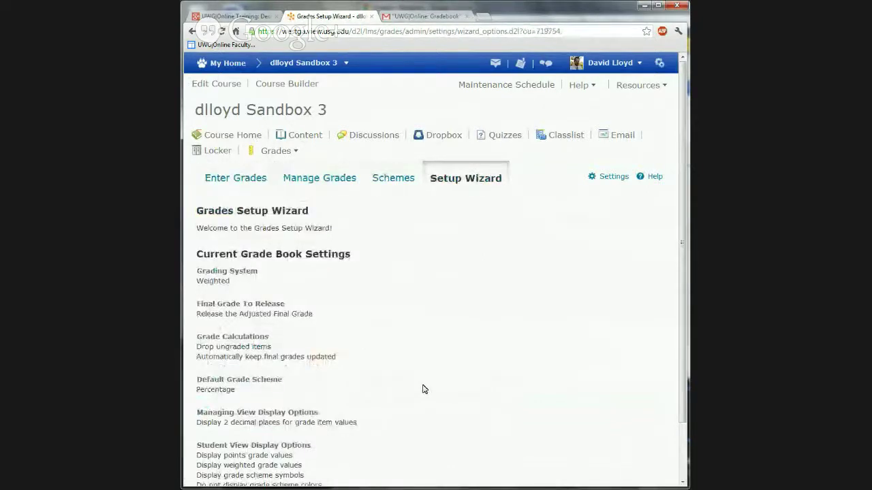
pyautogui.scroll(-1, 423, 389)
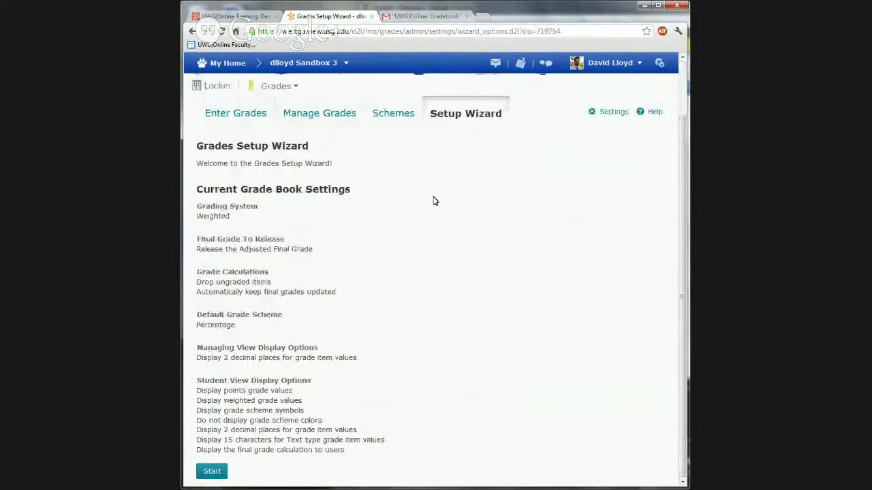
pyautogui.click(211, 477)
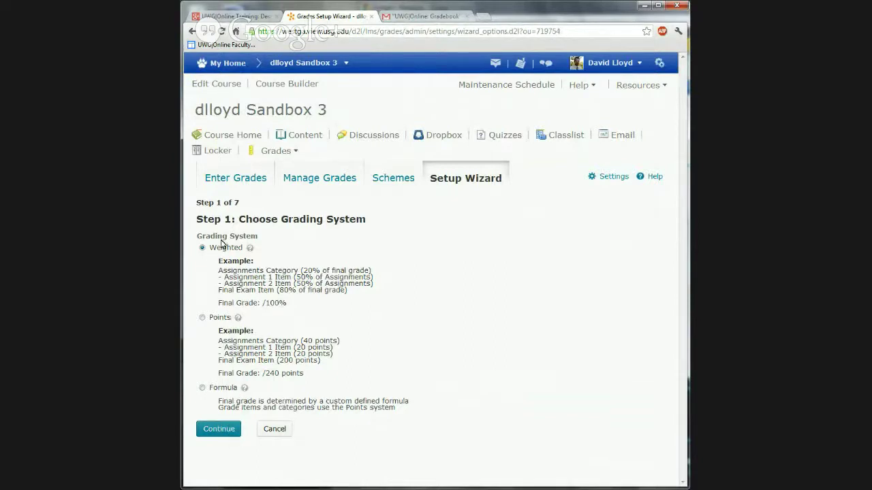
# - Keep the Weighted grading system and choose Adjusted Final Grade as the final grade to release
pyautogui.click(213, 435)
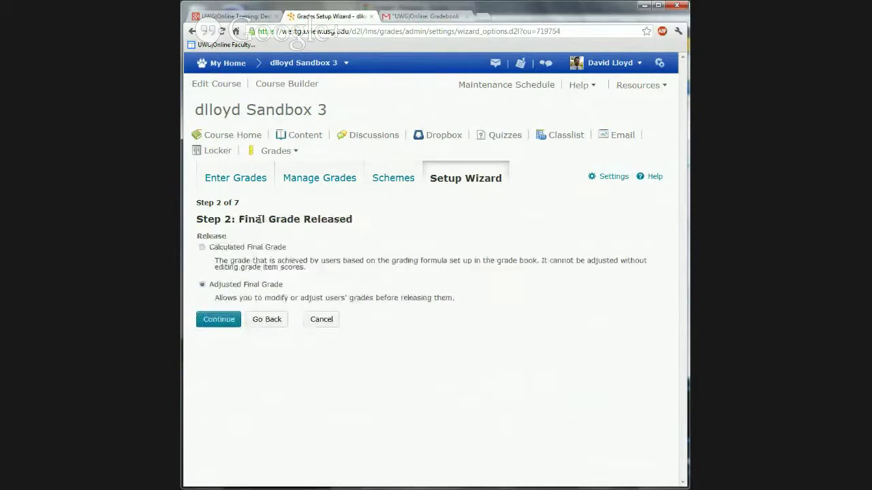
pyautogui.click(202, 248)
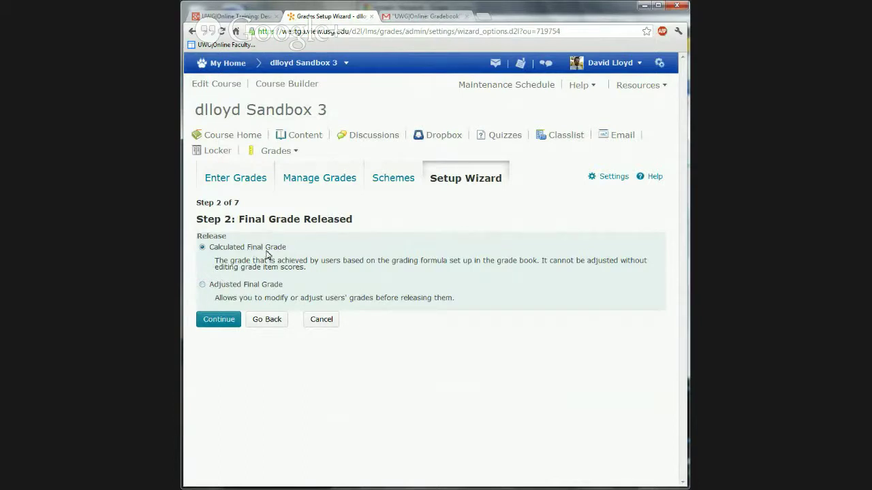
pyautogui.click(202, 285)
pyautogui.click(227, 321)
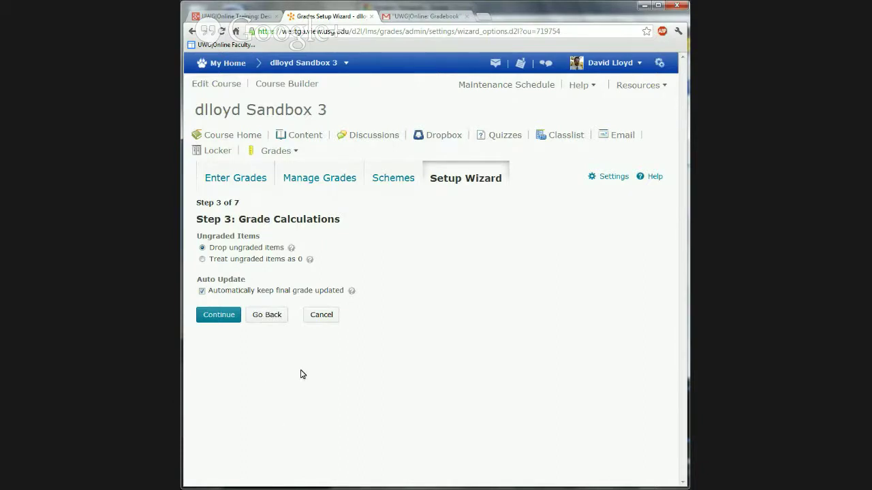
# - Accept the wizard's calculation and format settings: drop ungraded items, keep final grades updated, Percentage scheme, 2 decimal places
pyautogui.click(219, 315)
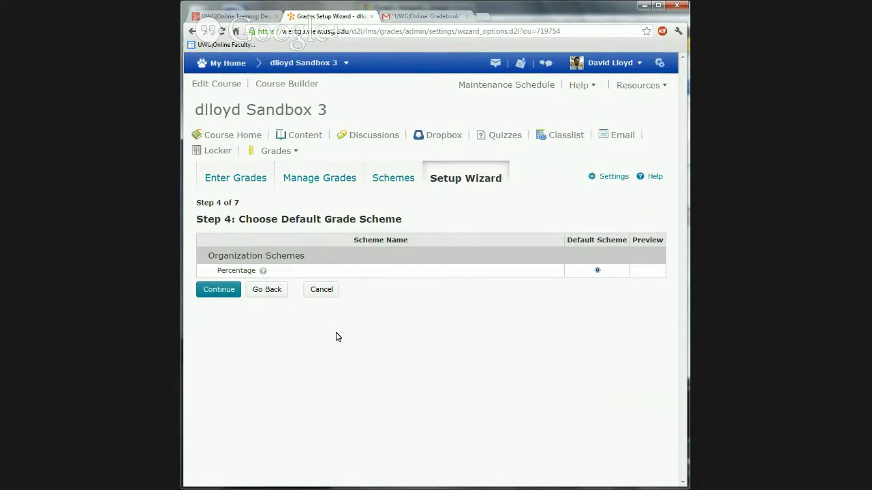
pyautogui.click(220, 290)
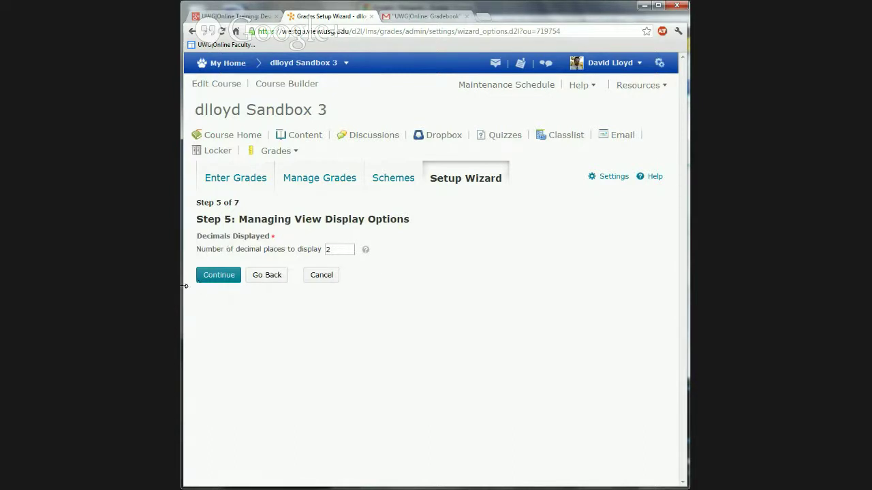
pyautogui.click(217, 277)
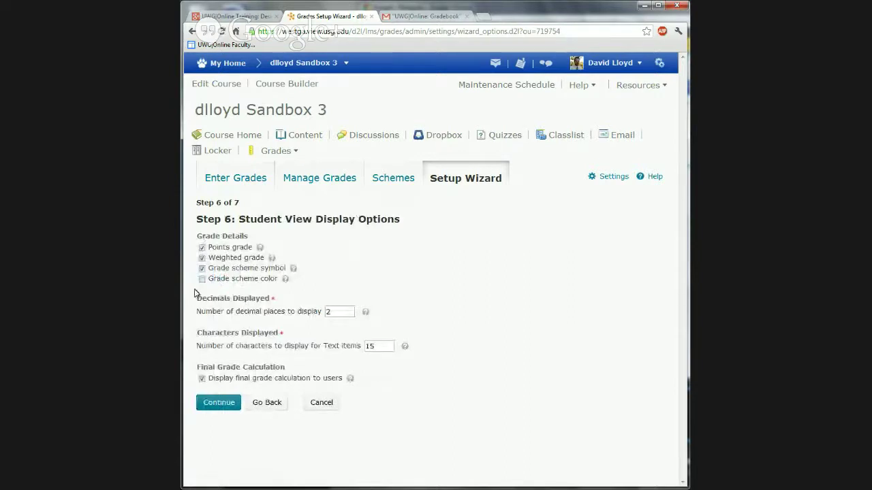
# - Read the Final Grade Calculation help, keep the student view display options, and finish the setup wizard
pyautogui.click(202, 268)
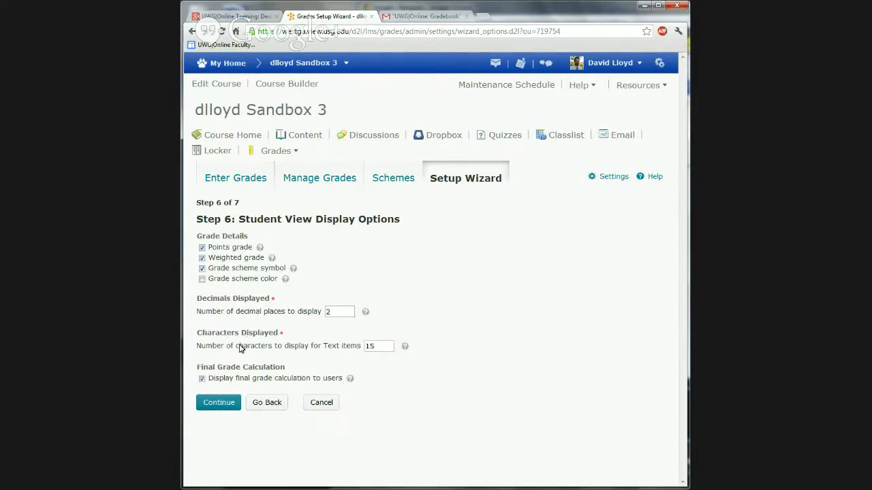
pyautogui.click(350, 379)
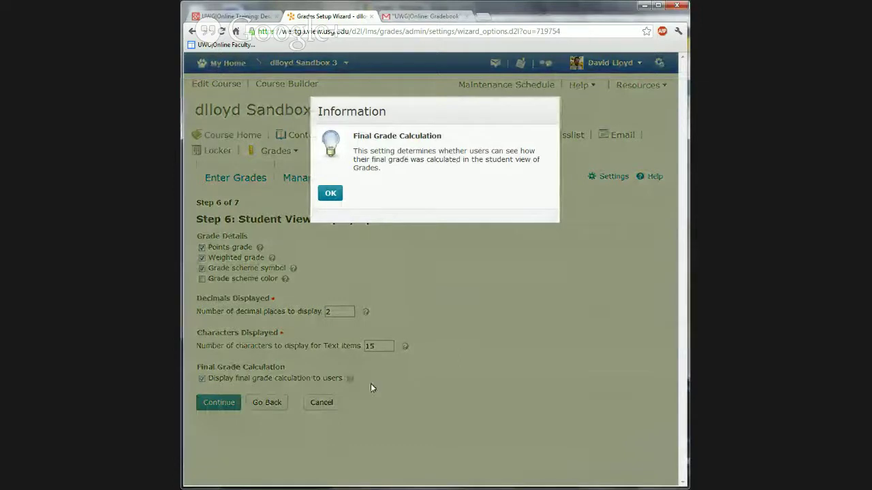
pyautogui.click(331, 195)
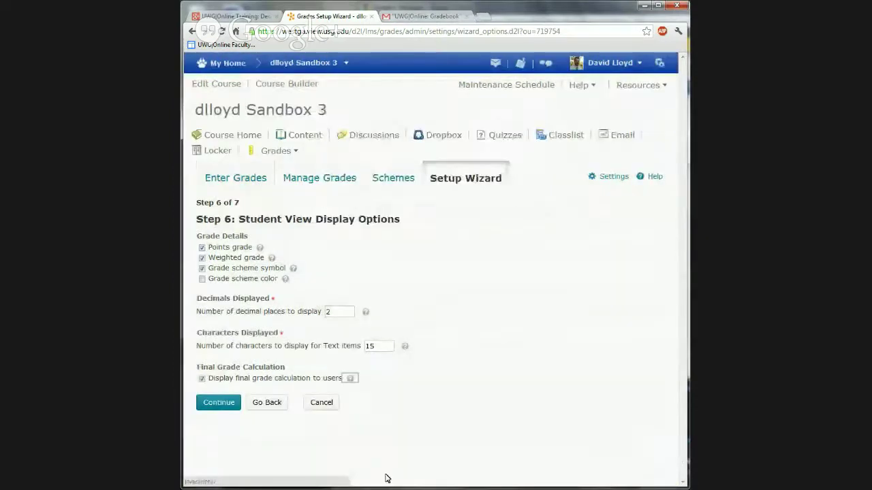
pyautogui.click(219, 402)
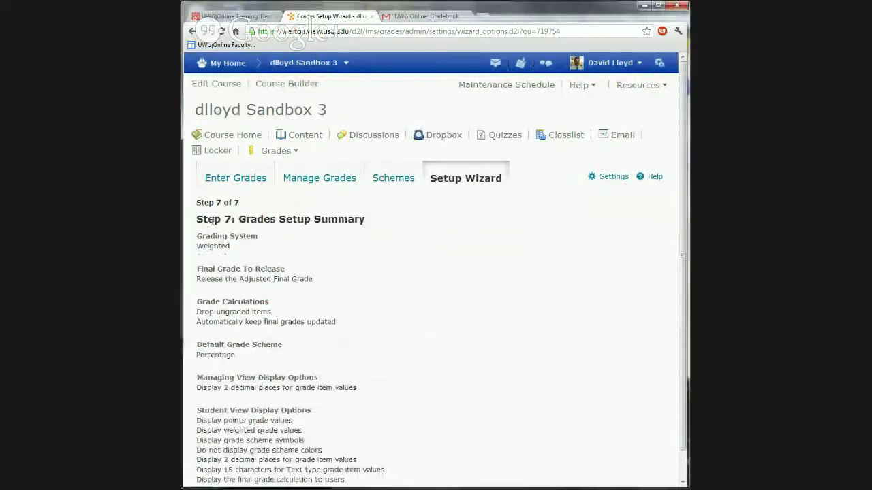
pyautogui.scroll(-1, 249, 299)
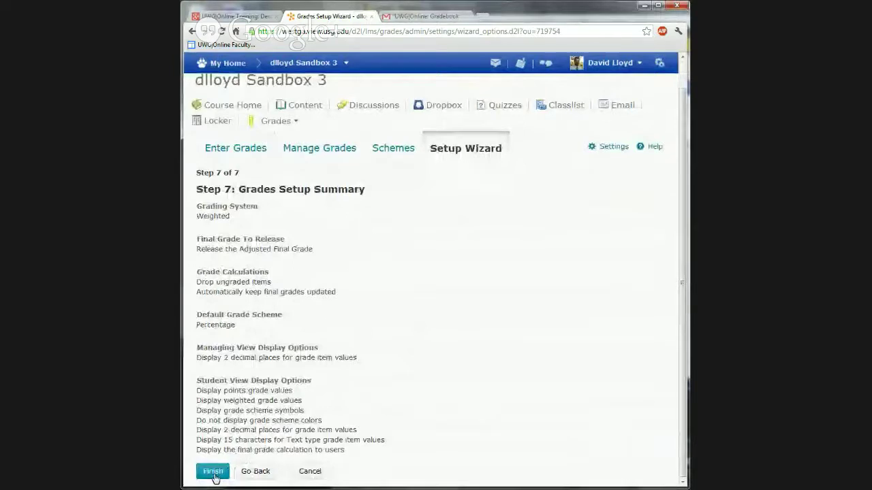
pyautogui.click(212, 472)
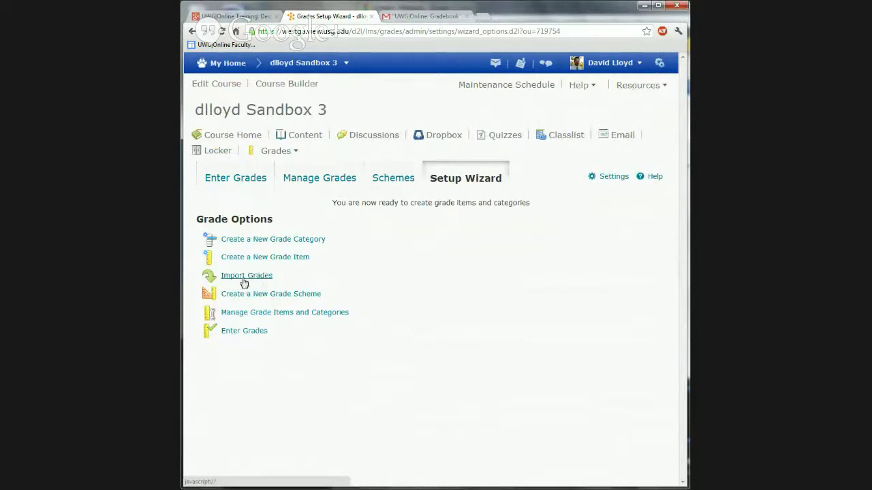
# - View the grade schemes list and the blank form for a new scheme, leaving the form without saving
pyautogui.click(242, 281)
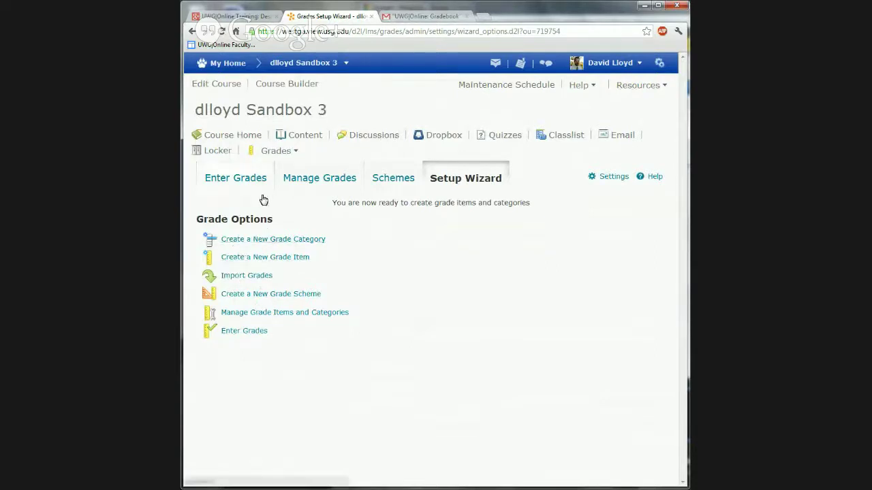
pyautogui.click(328, 184)
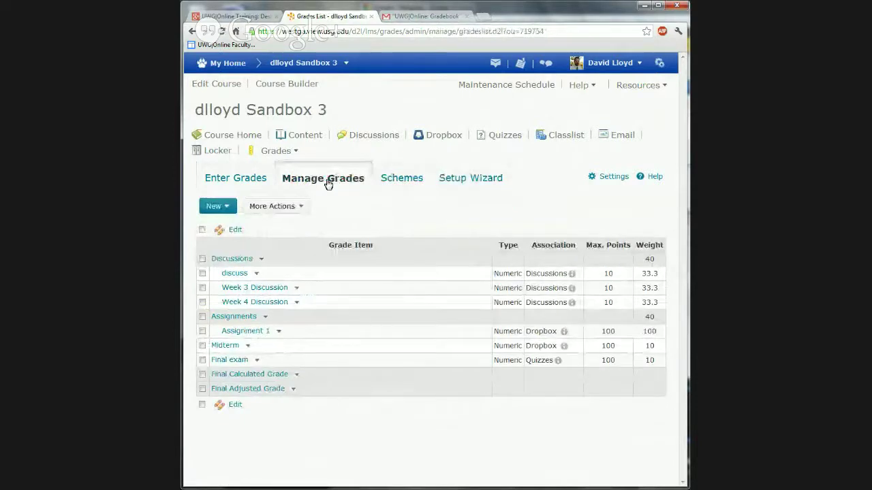
pyautogui.click(406, 181)
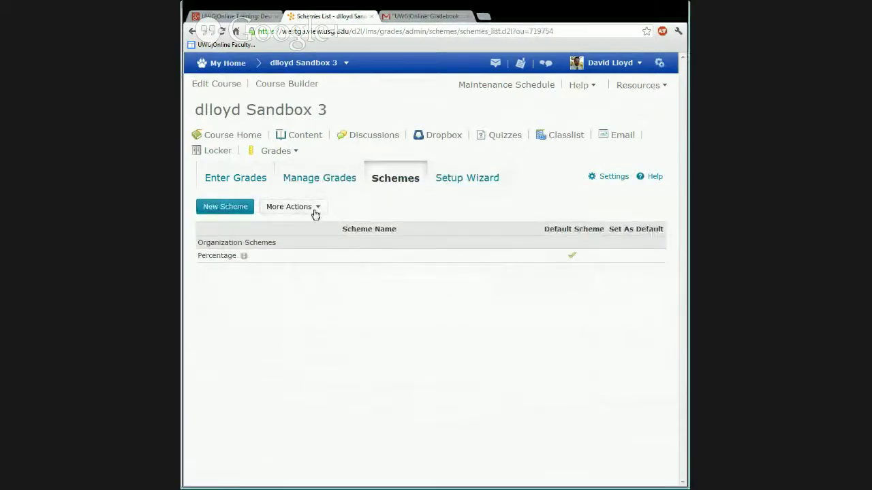
pyautogui.click(315, 208)
pyautogui.click(217, 210)
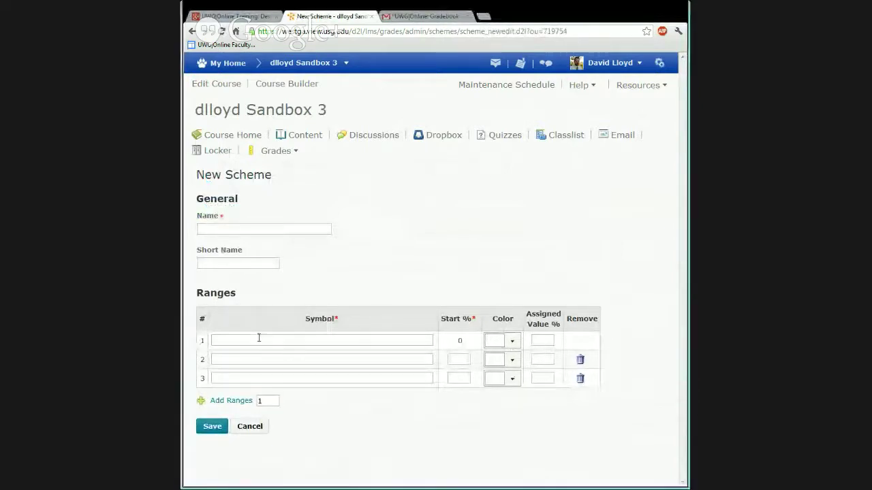
pyautogui.click(257, 338)
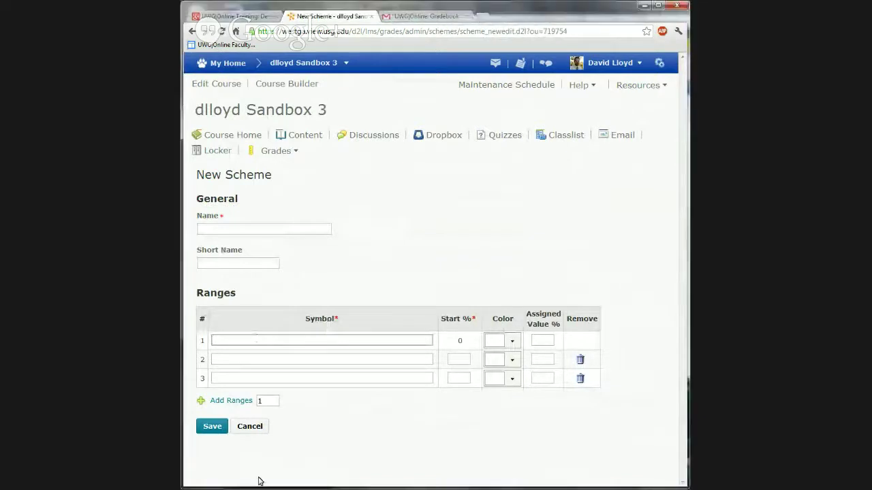
pyautogui.click(250, 427)
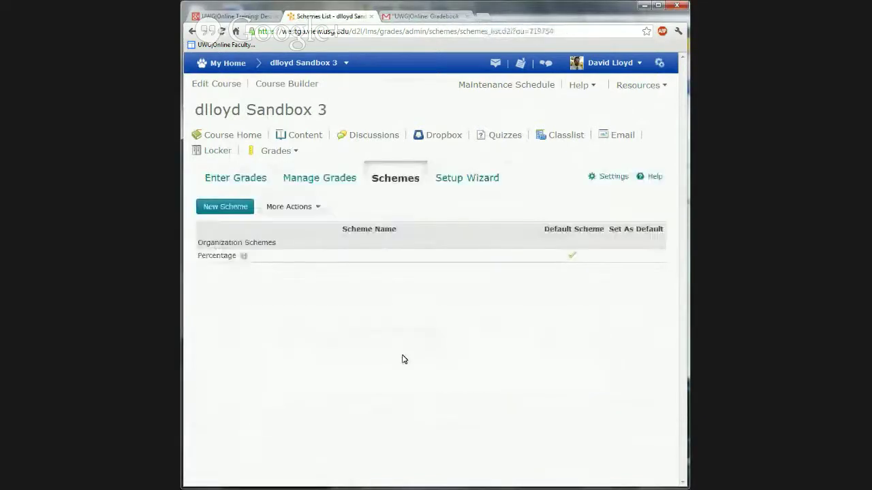
# - Set the Assignments category's weight to 30 in the grade item list and save the category
pyautogui.click(311, 181)
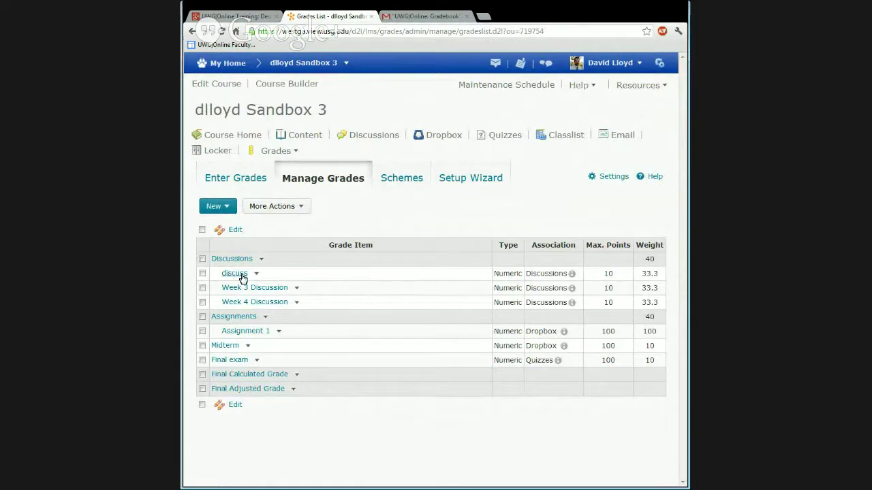
pyautogui.click(242, 278)
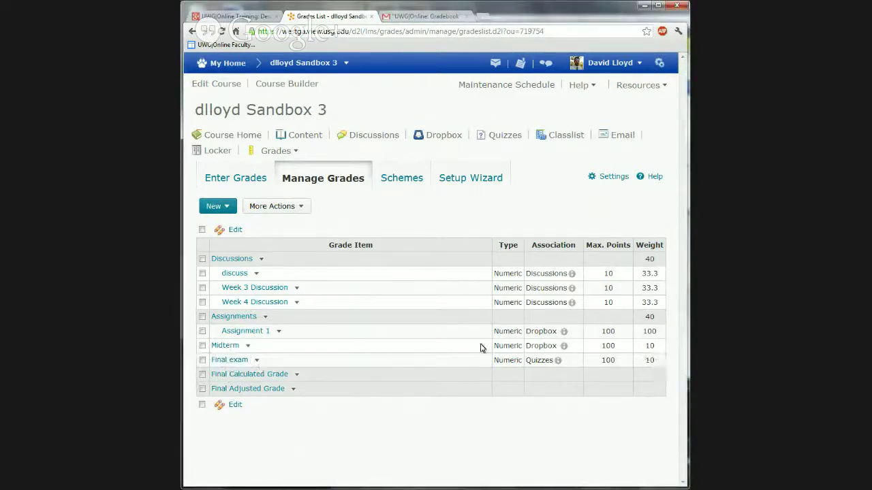
pyautogui.click(266, 319)
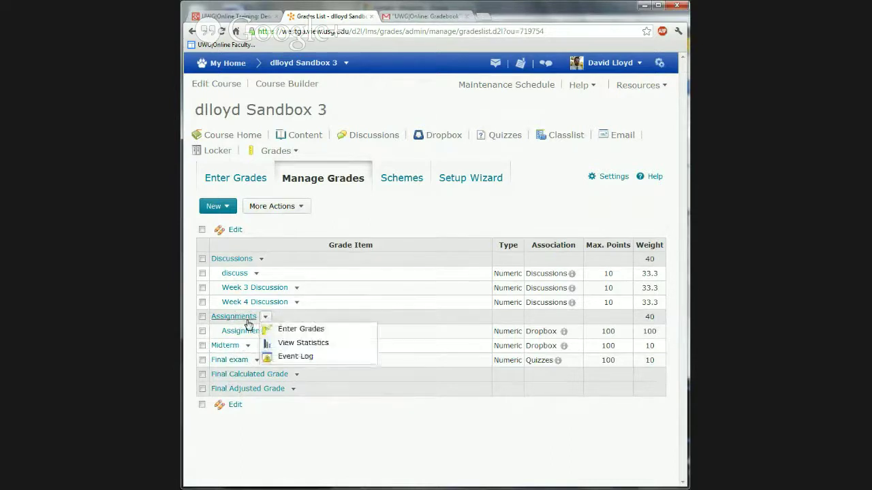
pyautogui.click(246, 320)
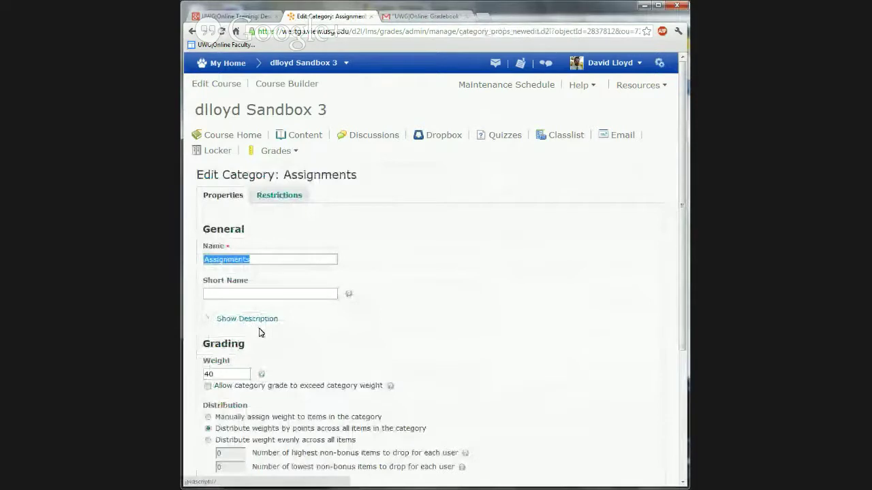
pyautogui.moveTo(218, 374); pyautogui.dragTo(189, 375)
pyautogui.write('30')
pyautogui.scroll(-3, 309, 331)
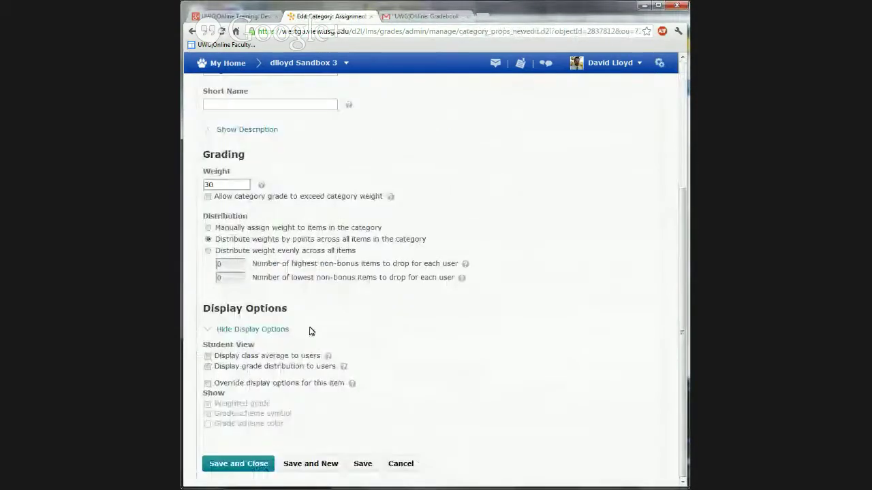
pyautogui.press('Return')
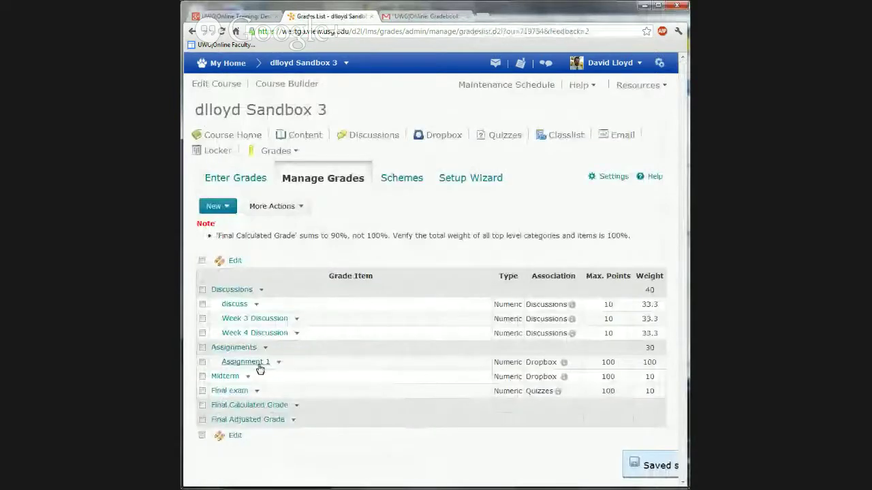
# - Reopen the Assignments category from the grade item list and set its weight to 40
pyautogui.moveTo(217, 236); pyautogui.dragTo(385, 239)
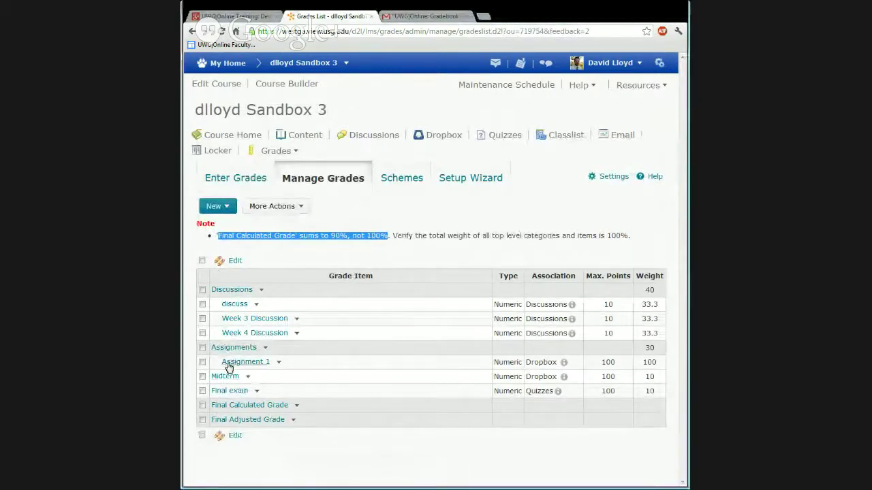
pyautogui.click(266, 349)
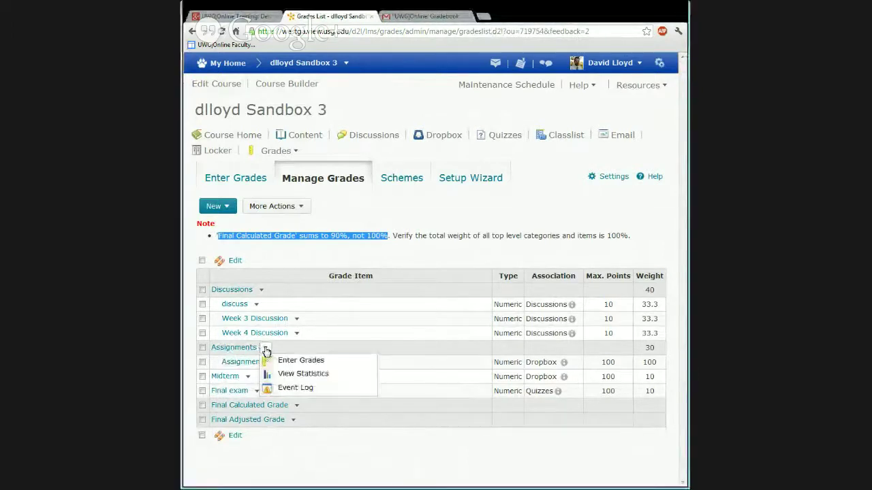
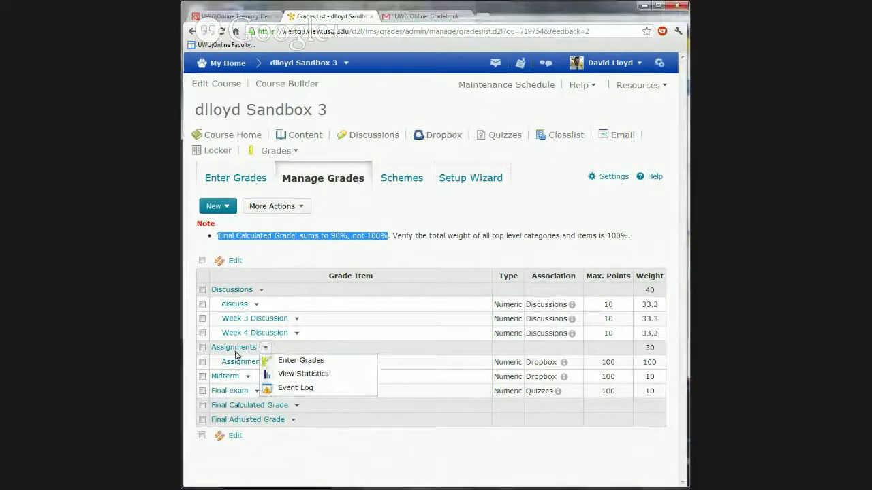
pyautogui.click(236, 360)
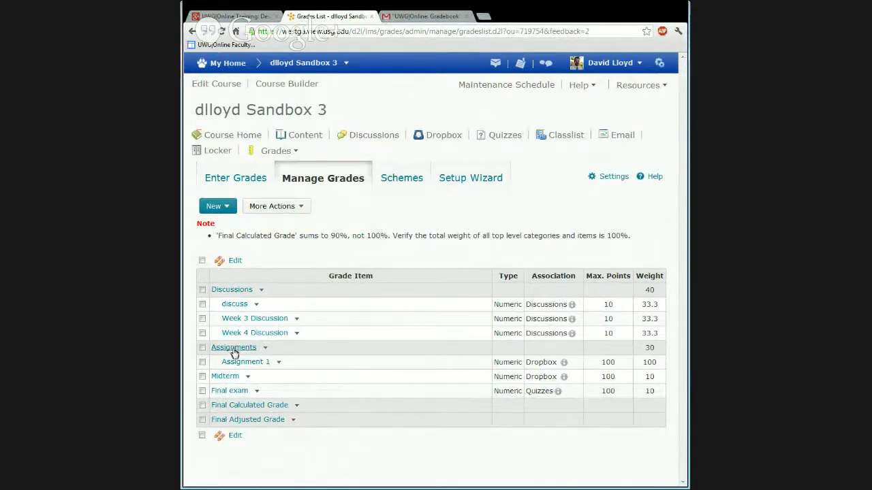
pyautogui.click(233, 348)
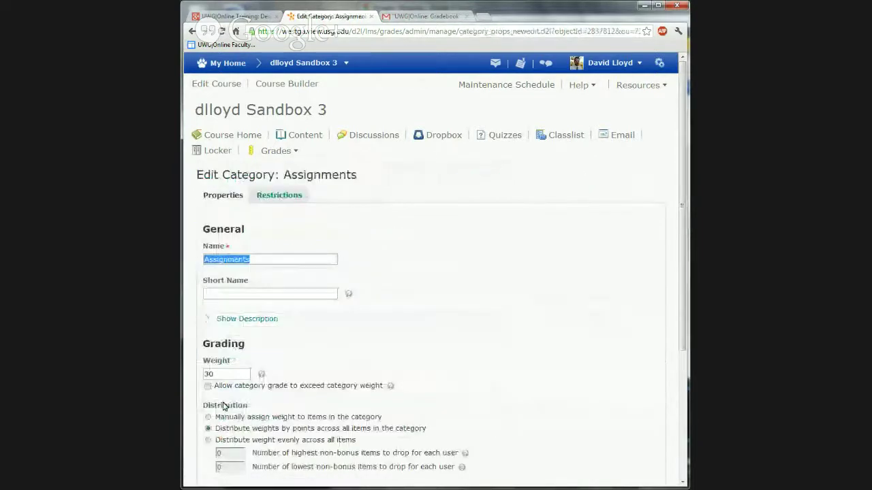
pyautogui.click(227, 374)
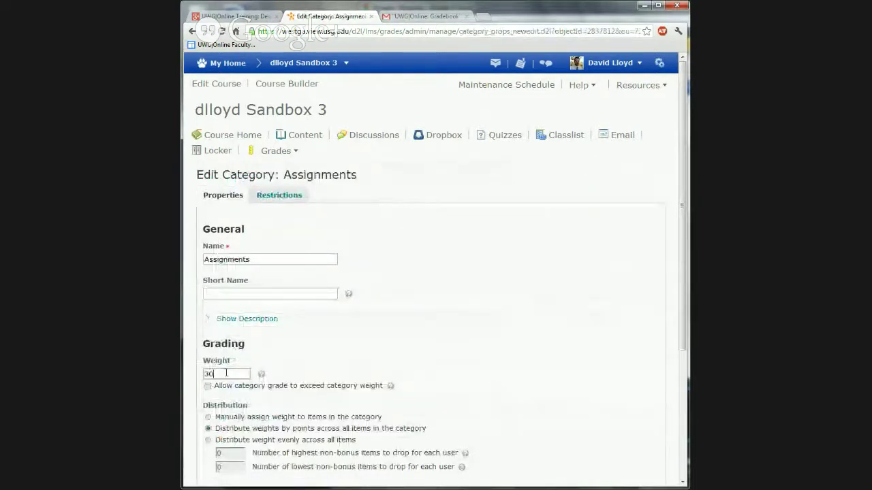
pyautogui.press('BackSpace')
pyautogui.press('BackSpace')
pyautogui.write('40')
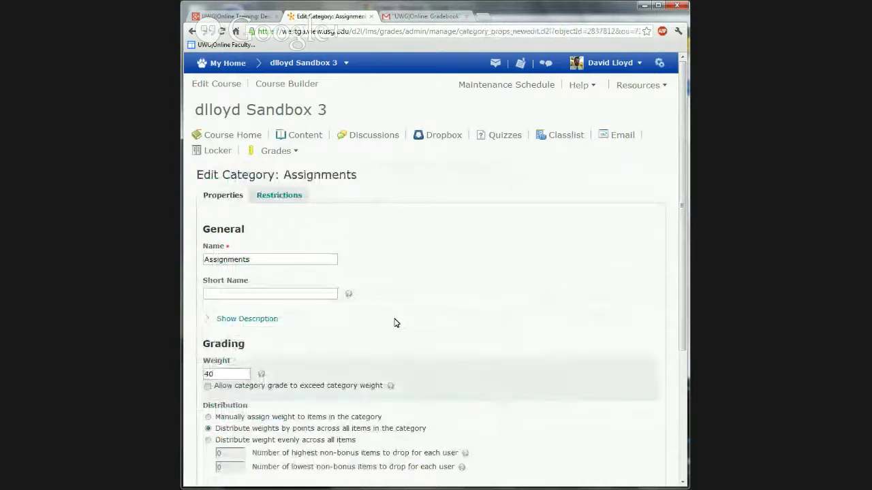
# - Set the Assignments category to distribute weight evenly across all items, then save and close it
pyautogui.scroll(-3, 537, 334)
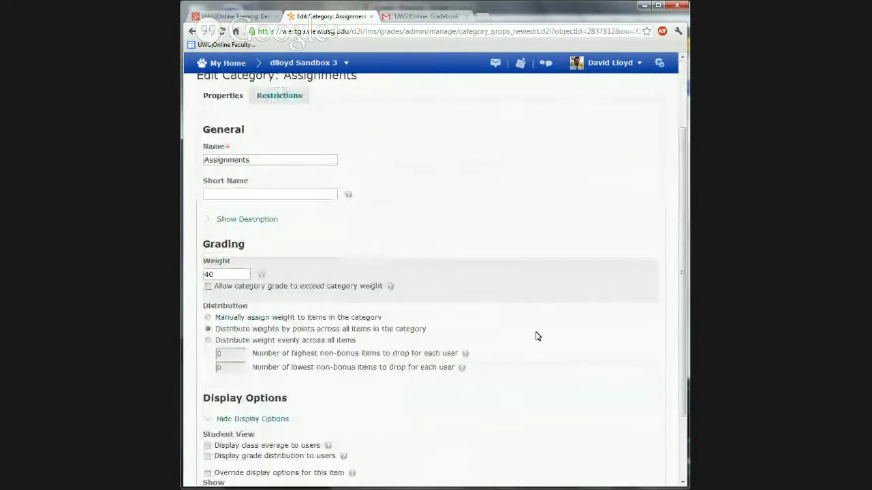
pyautogui.scroll(-3, 537, 336)
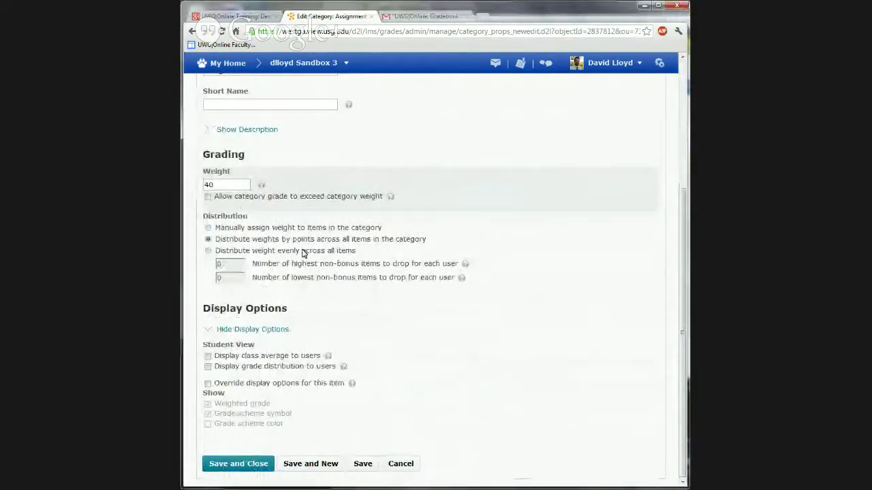
pyautogui.click(208, 198)
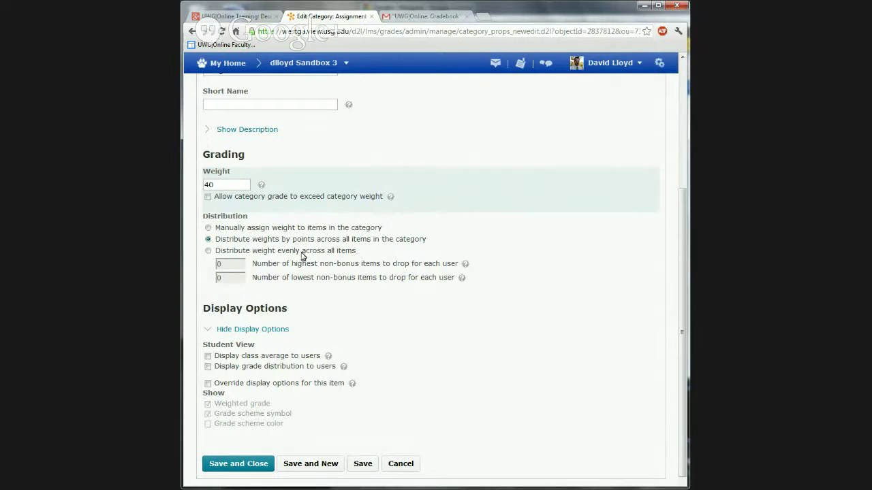
pyautogui.click(208, 252)
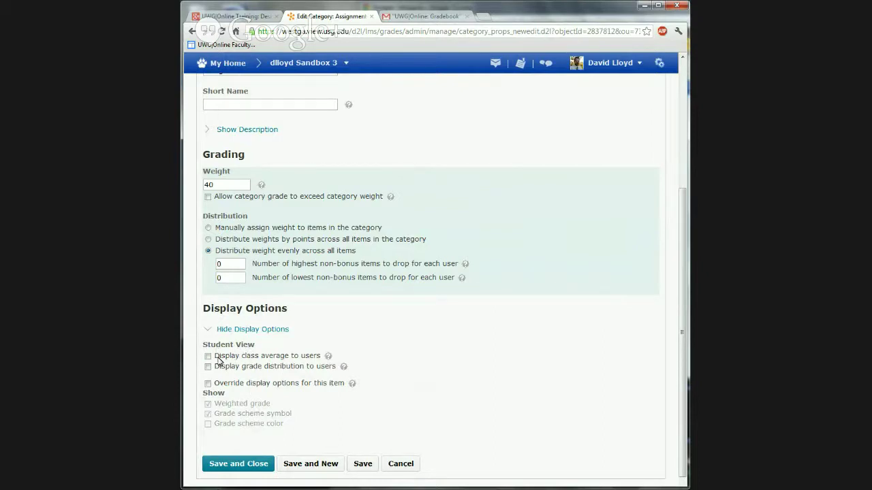
pyautogui.click(237, 463)
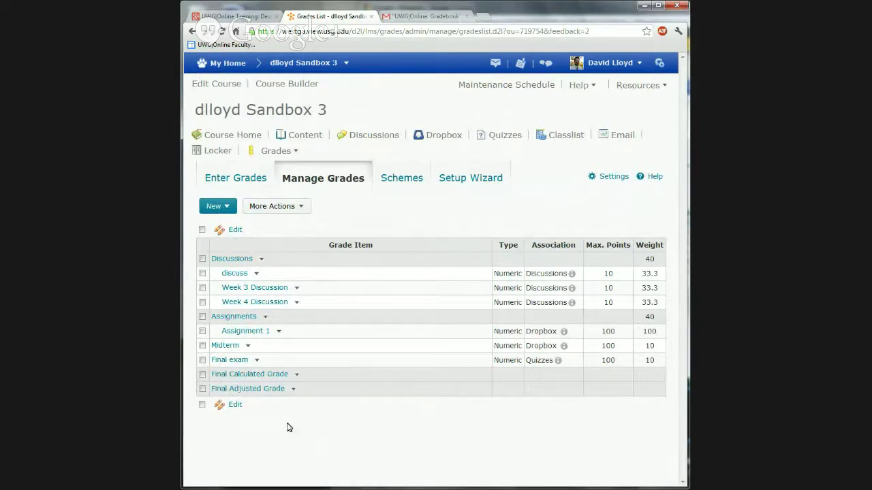
# - View the options for new grade items, then mark and unmark Assignments on the deletion page and leave without deleting
pyautogui.click(227, 212)
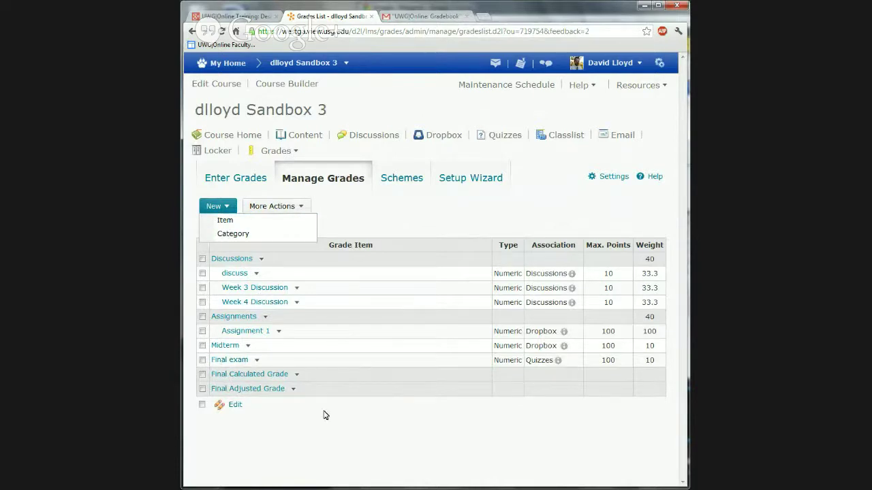
pyautogui.click(336, 449)
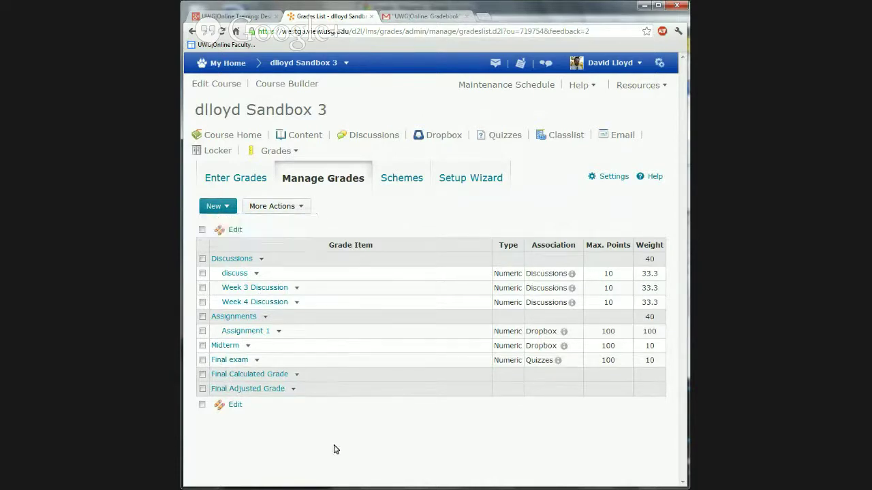
pyautogui.click(296, 212)
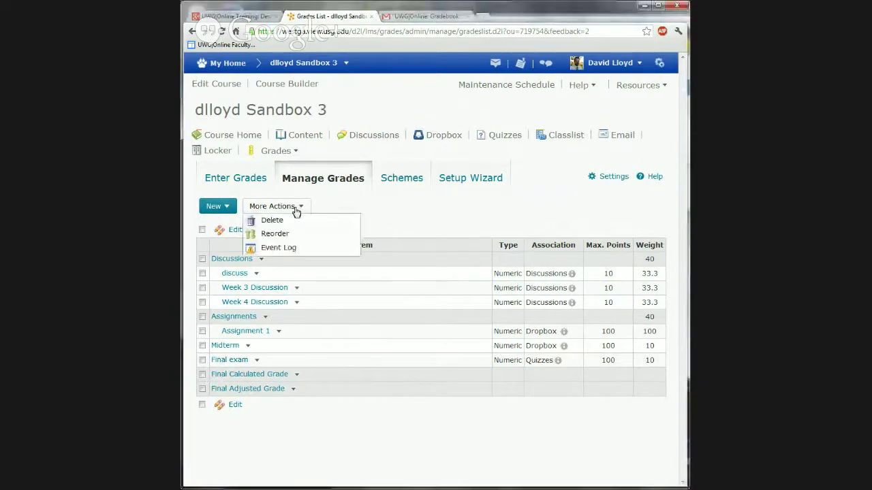
pyautogui.click(249, 220)
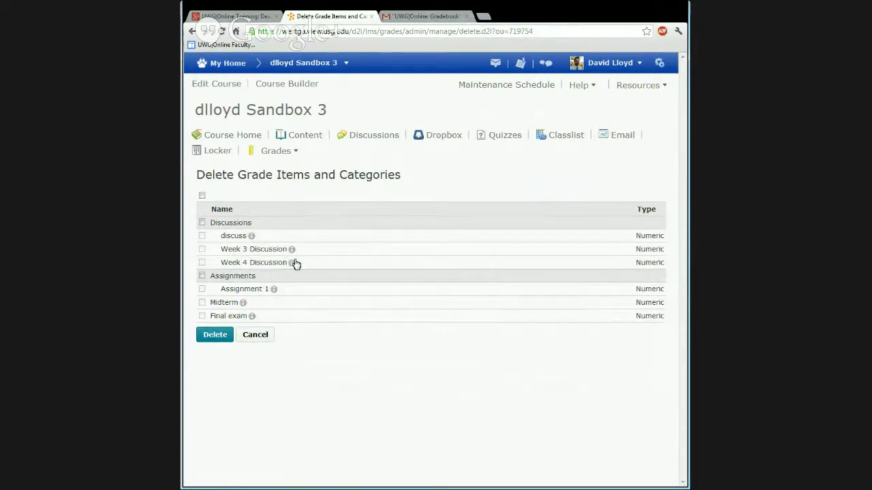
pyautogui.click(201, 276)
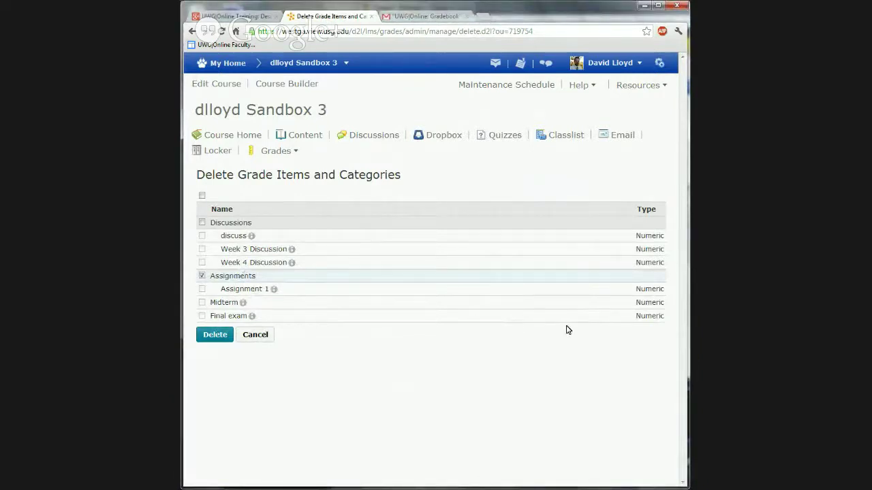
pyautogui.click(202, 276)
pyautogui.click(255, 335)
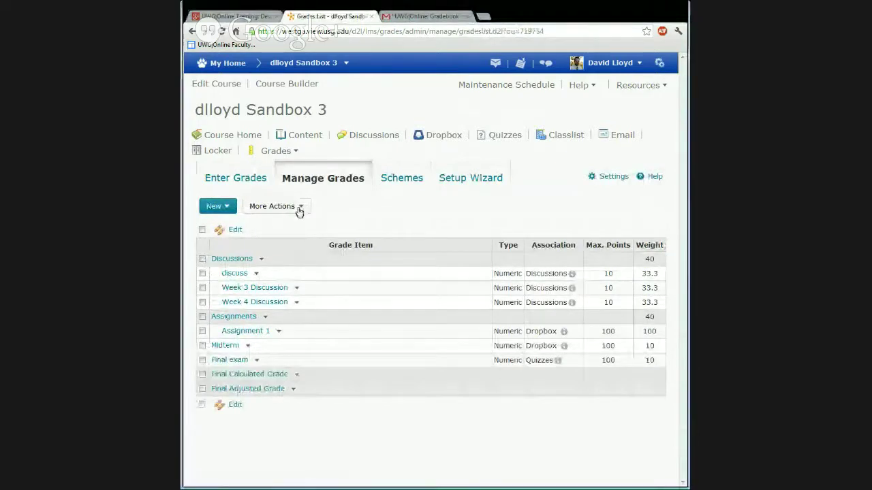
# - View the gradebook's event log and return to the grade item list
pyautogui.click(298, 207)
pyautogui.click(266, 250)
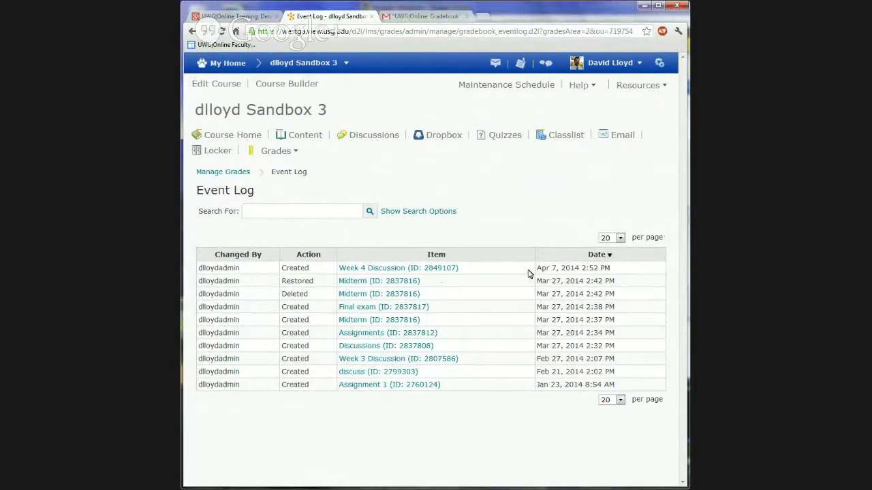
pyautogui.click(237, 173)
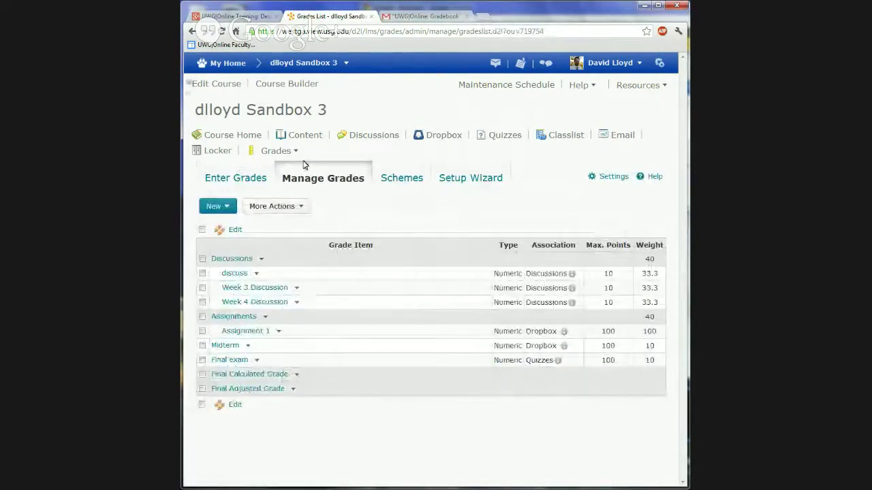
# - Open the grade entry list for all students, switch it to standard view, and look across the Discussions columns
pyautogui.click(238, 181)
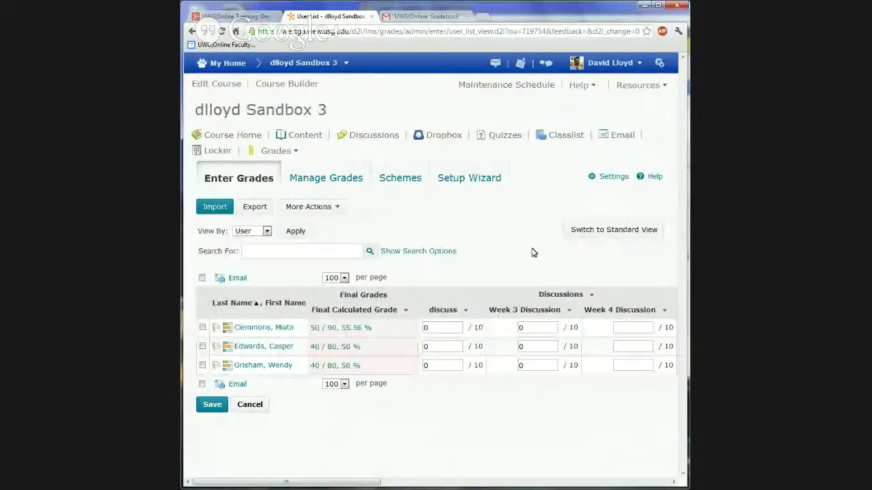
pyautogui.click(436, 328)
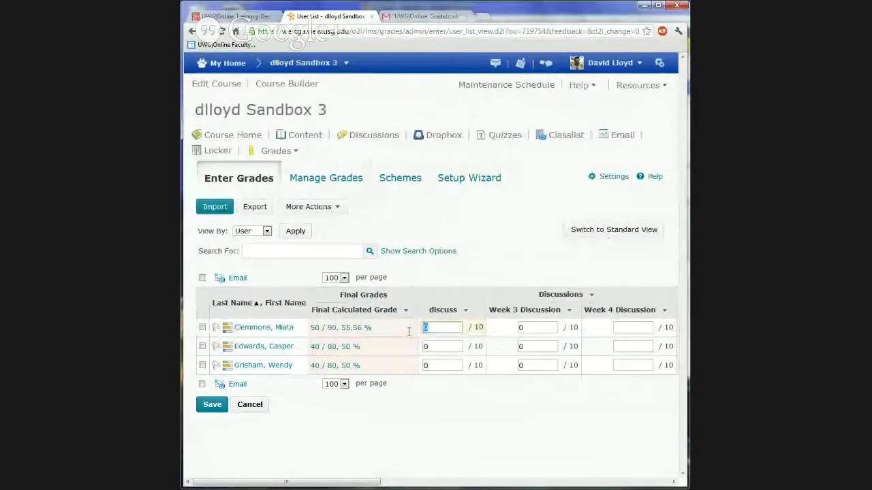
pyautogui.click(448, 348)
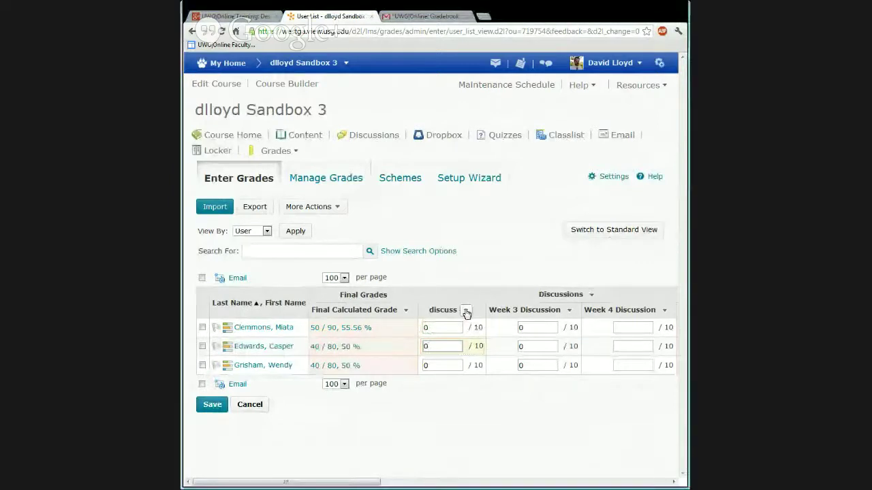
pyautogui.click(623, 234)
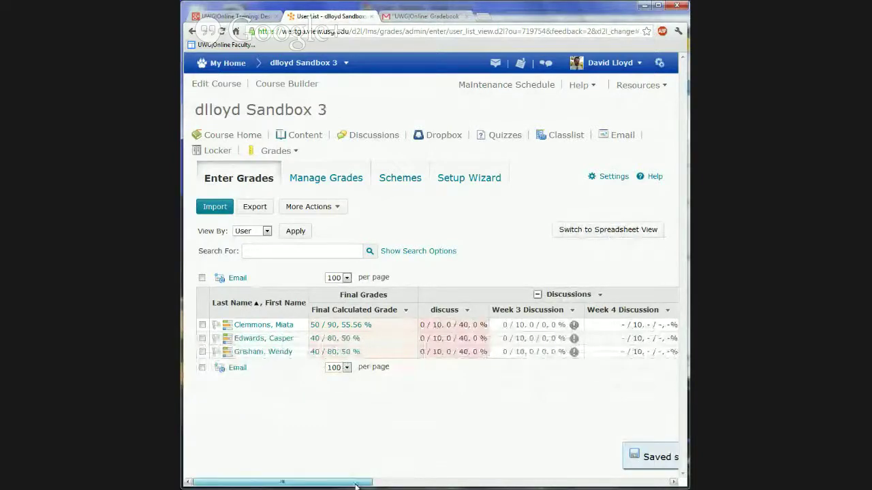
pyautogui.moveTo(356, 486); pyautogui.dragTo(383, 483)
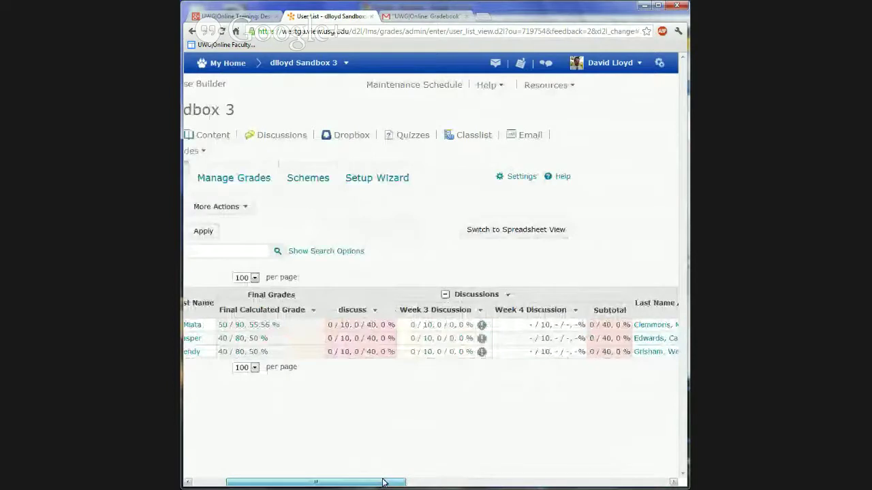
pyautogui.moveTo(383, 483); pyautogui.dragTo(353, 482)
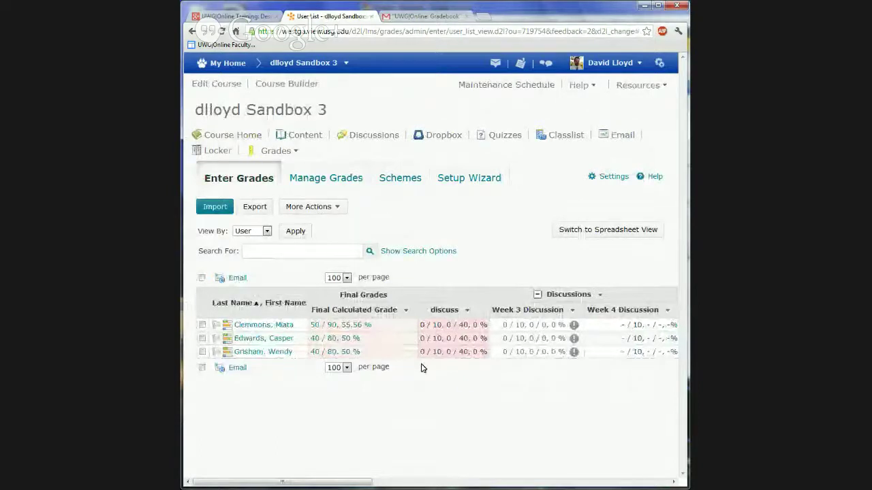
# - View the Grade All page for the discuss item and leave it without entering grades
pyautogui.click(467, 310)
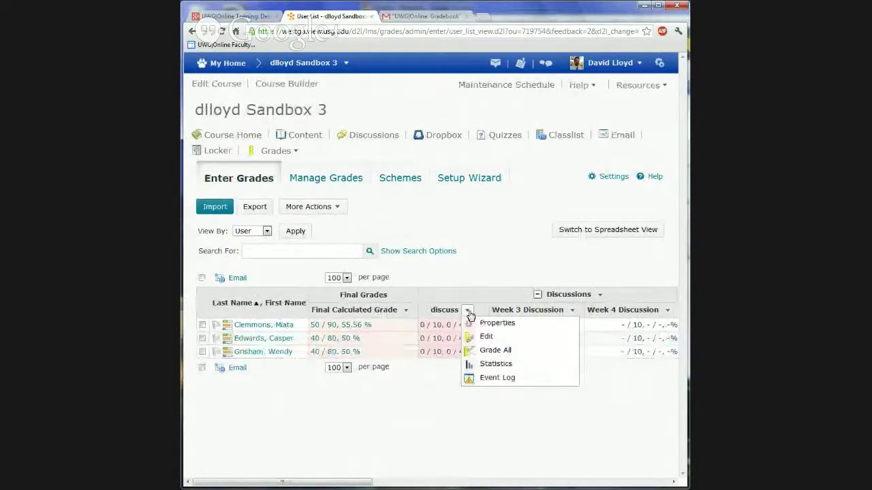
pyautogui.click(492, 350)
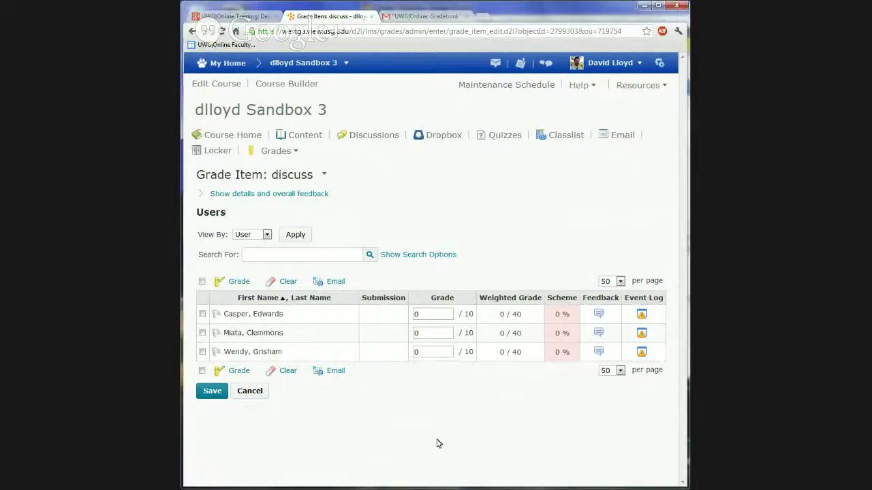
pyautogui.click(250, 392)
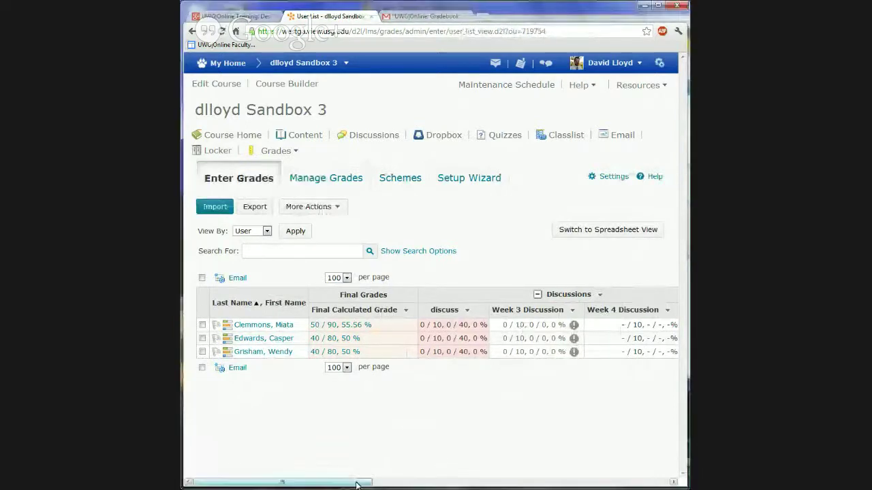
# - Open the last listed student's Midterm dropbox submission for evaluation from the grade entry list
pyautogui.moveTo(356, 485); pyautogui.dragTo(430, 485)
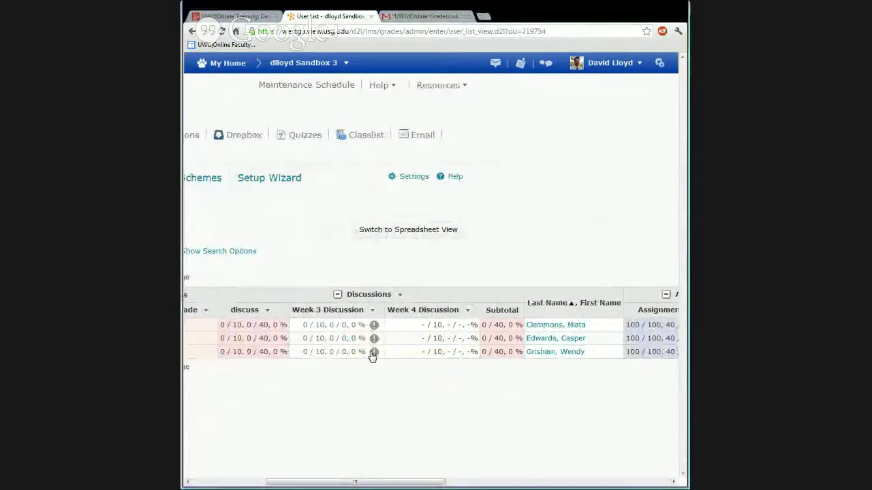
pyautogui.moveTo(379, 482); pyautogui.dragTo(522, 478)
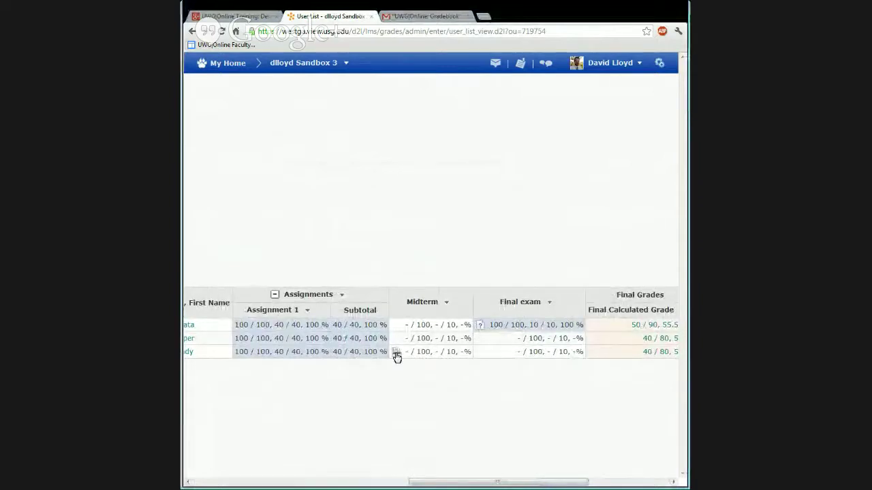
pyautogui.click(396, 352)
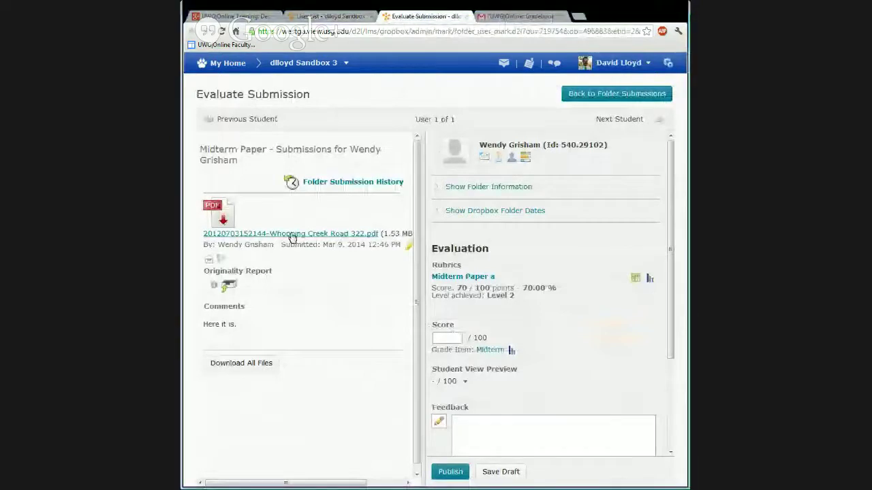
# - Examine the originality report controls for the submitted Midterm Paper PDF
pyautogui.click(227, 287)
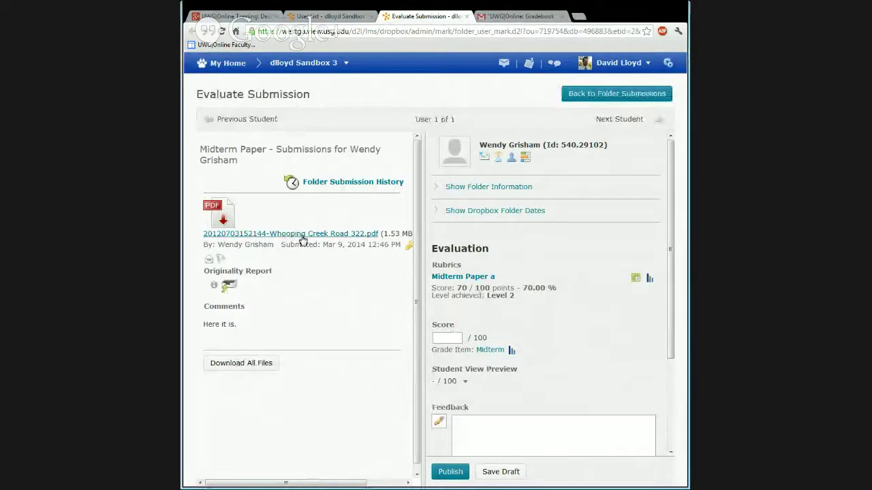
pyautogui.click(230, 287)
pyautogui.click(287, 291)
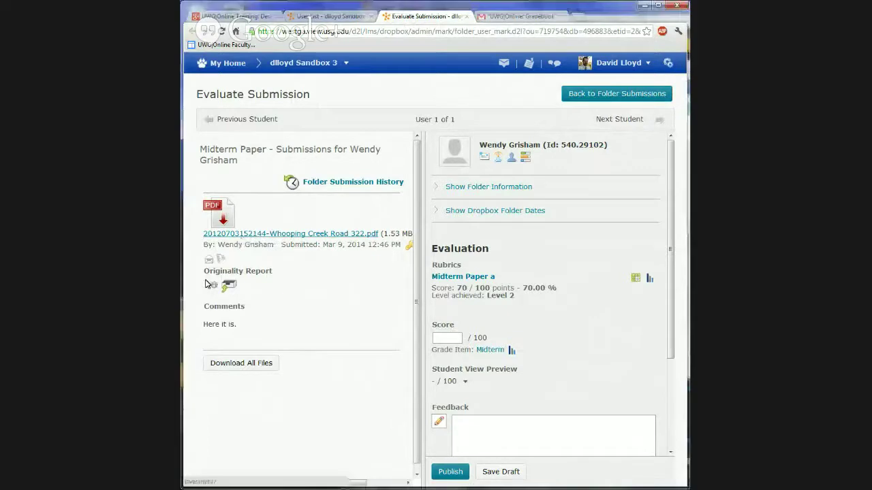
pyautogui.click(215, 288)
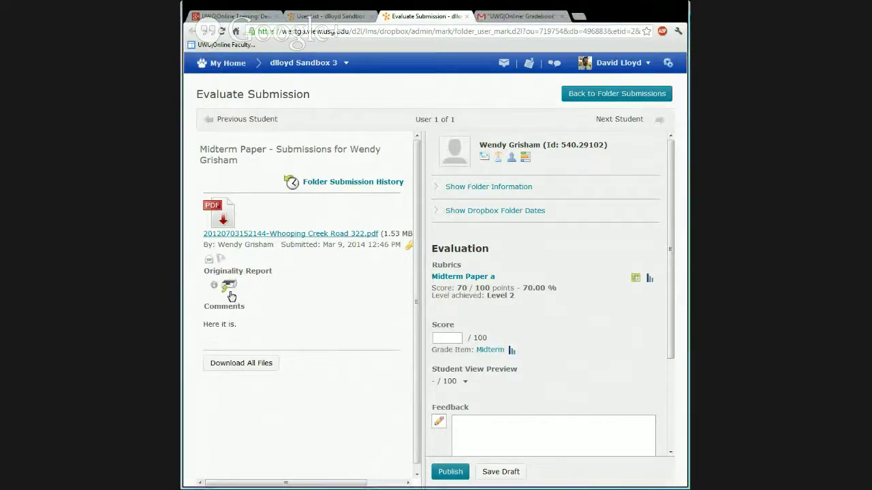
# - Try the originality report control for the submitted PDF, return to the Midterm Paper folder submissions, and look over the list
pyautogui.click(233, 291)
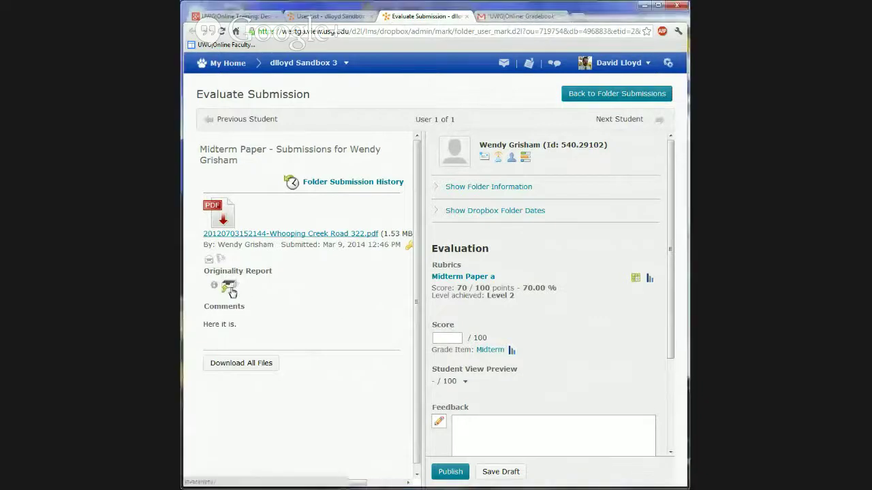
pyautogui.scroll(-1, 341, 282)
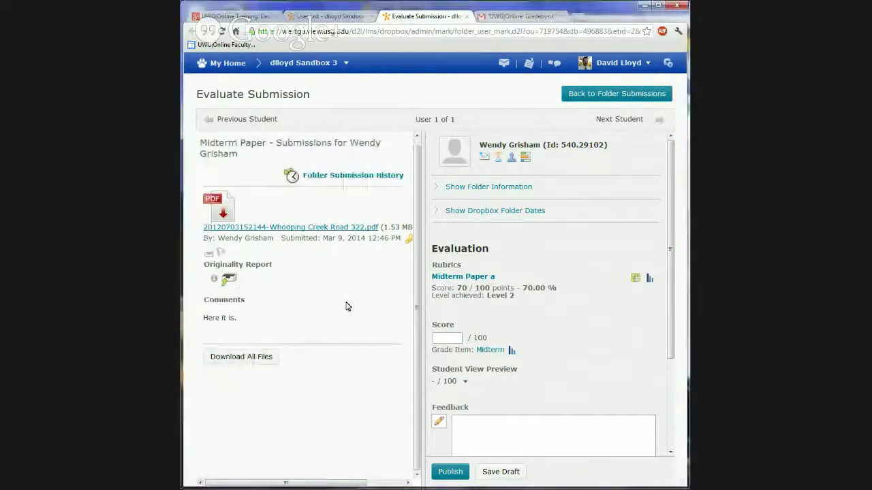
pyautogui.scroll(1, 350, 372)
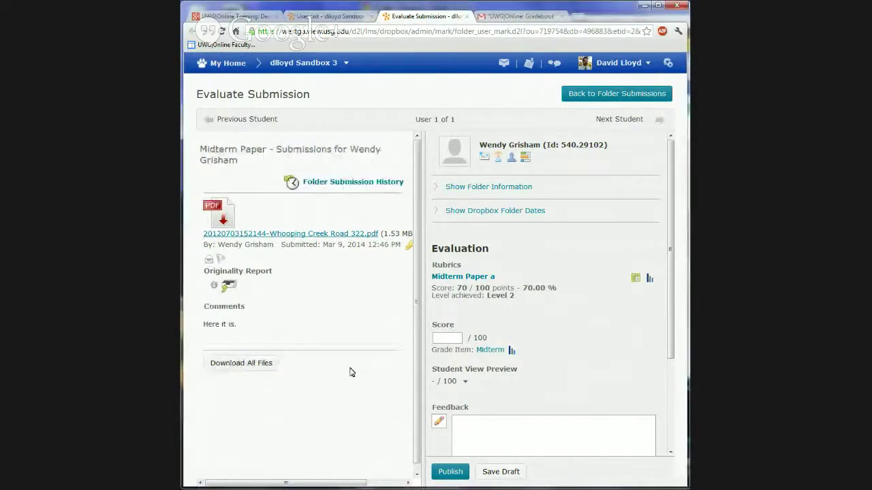
pyautogui.click(634, 98)
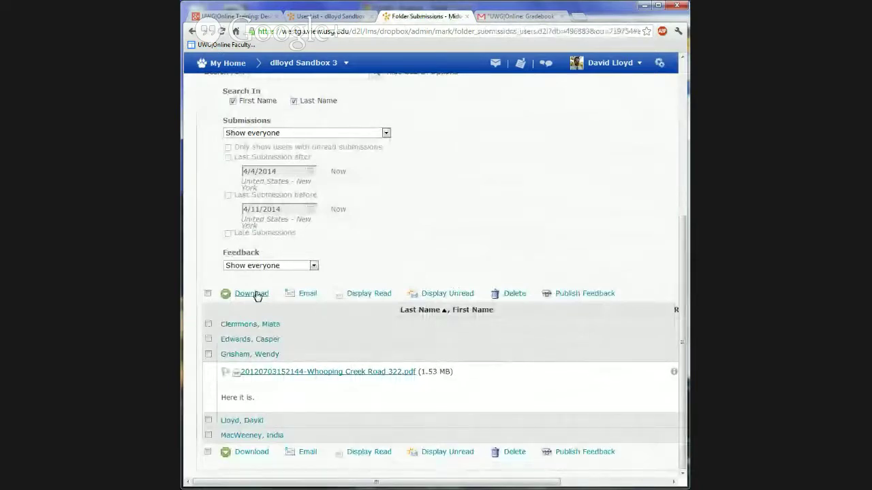
pyautogui.scroll(2, 549, 227)
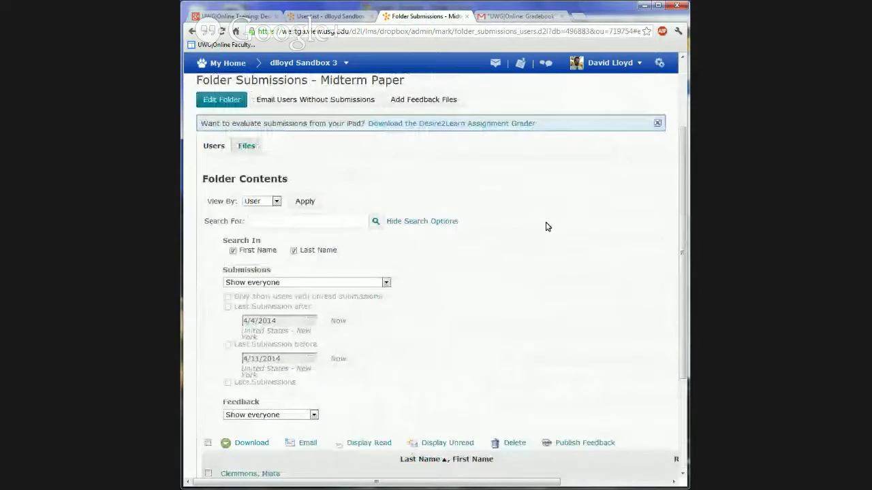
pyautogui.scroll(2, 548, 226)
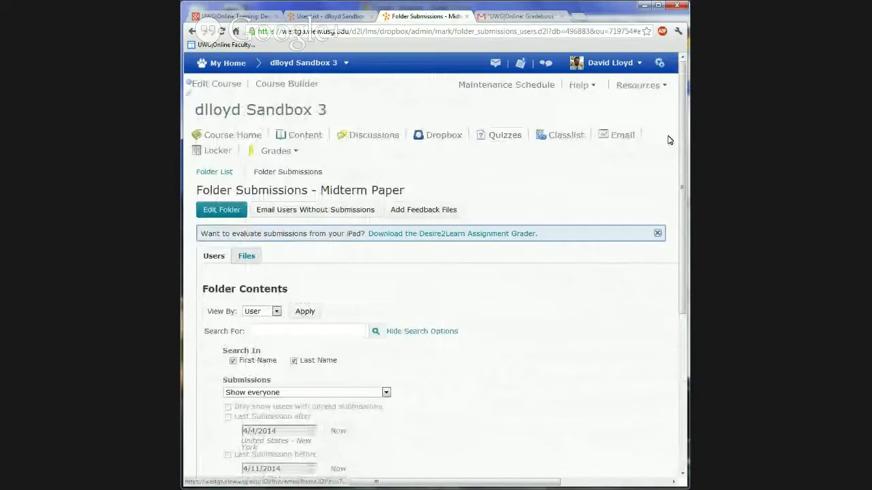
# - Open the gradebook's settings and review the Personal Display Options, including the choices for the default grades area
pyautogui.click(265, 153)
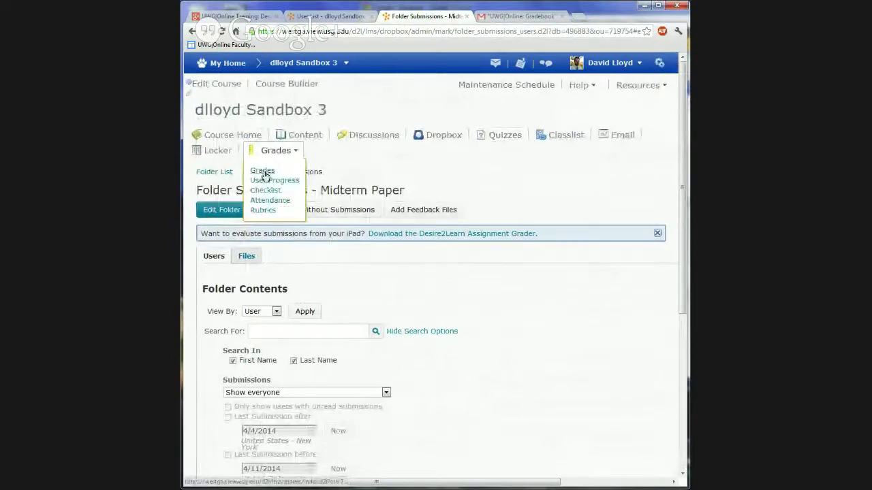
pyautogui.click(263, 171)
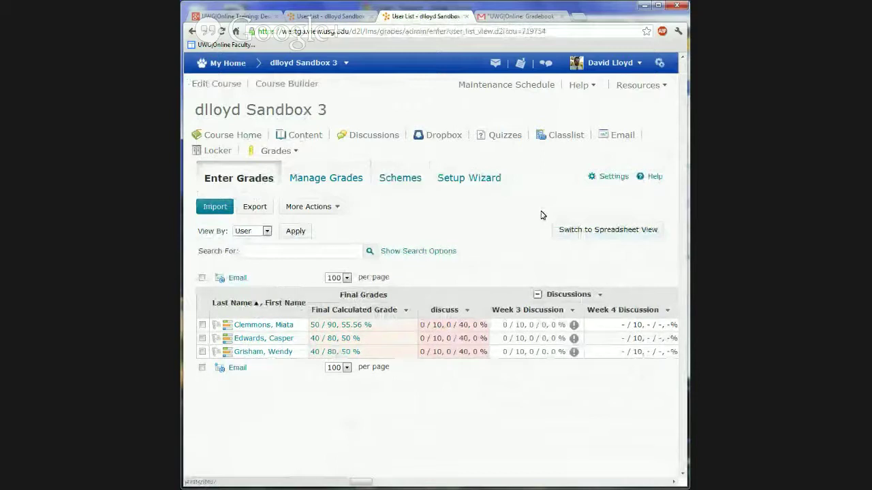
pyautogui.click(607, 178)
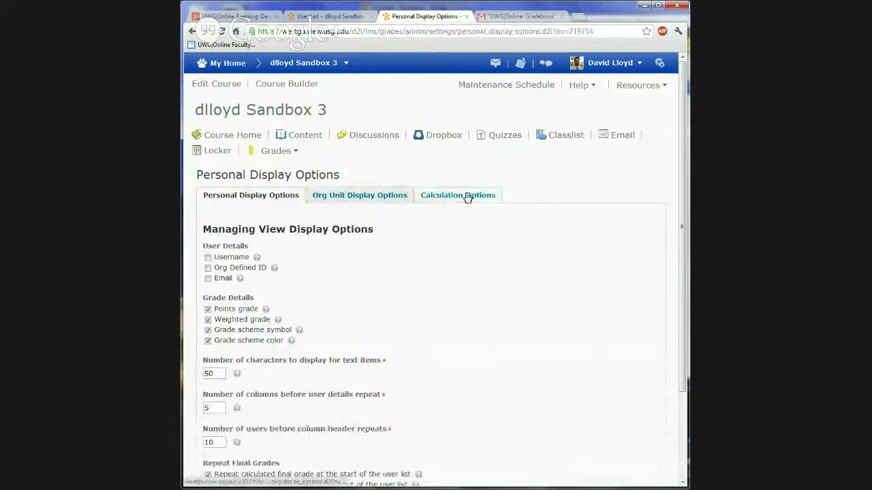
pyautogui.scroll(-1, 468, 342)
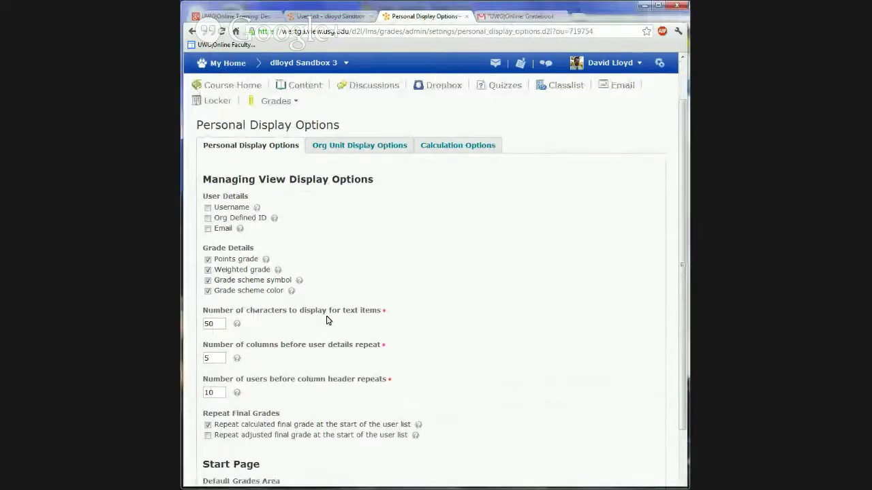
pyautogui.scroll(-2, 326, 320)
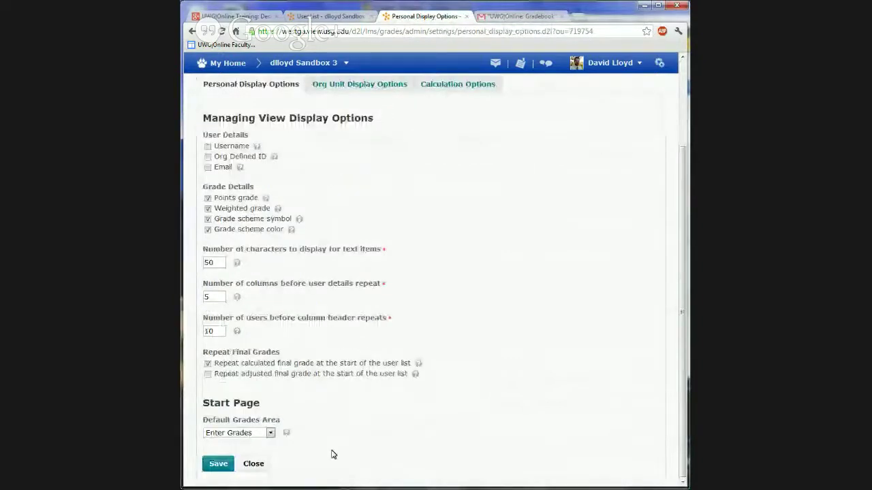
pyautogui.click(271, 433)
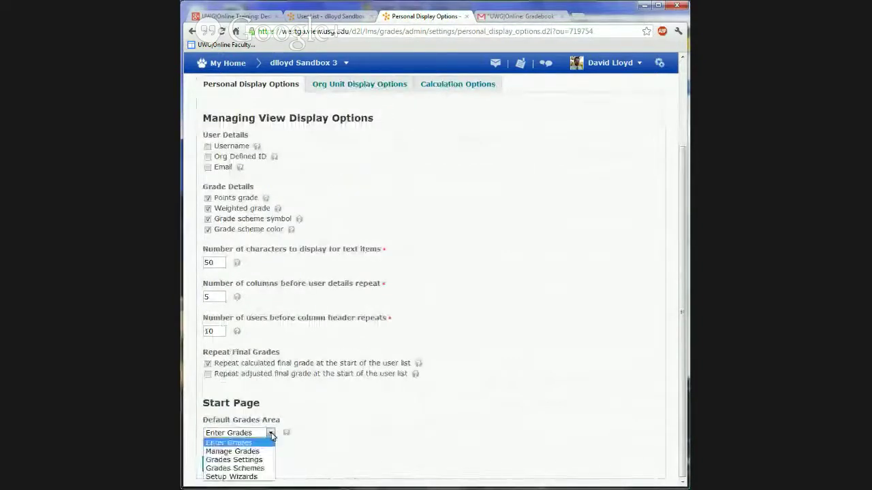
pyautogui.click(271, 434)
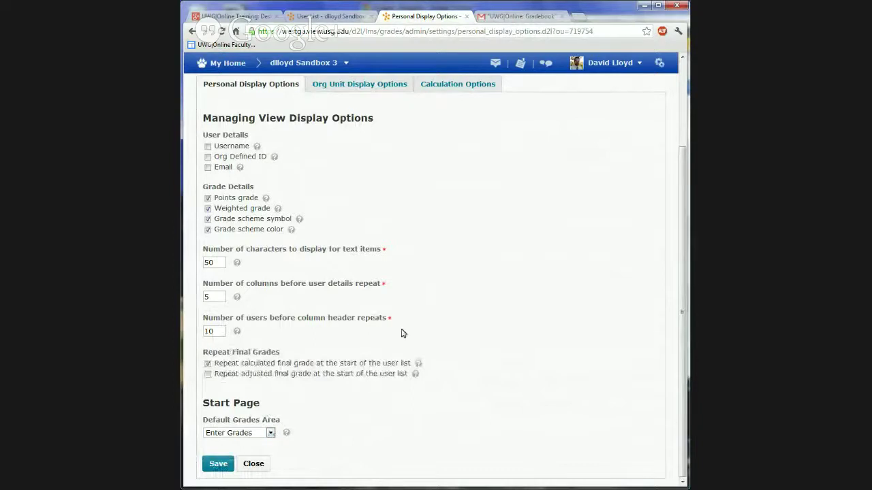
# - Review the Org Unit Display Options and the Calculation Options in the grades settings
pyautogui.click(357, 87)
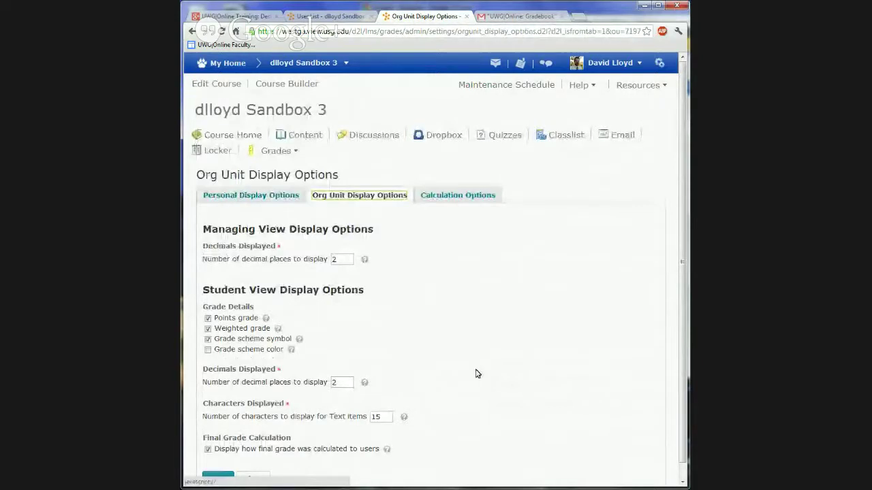
pyautogui.scroll(-1, 551, 385)
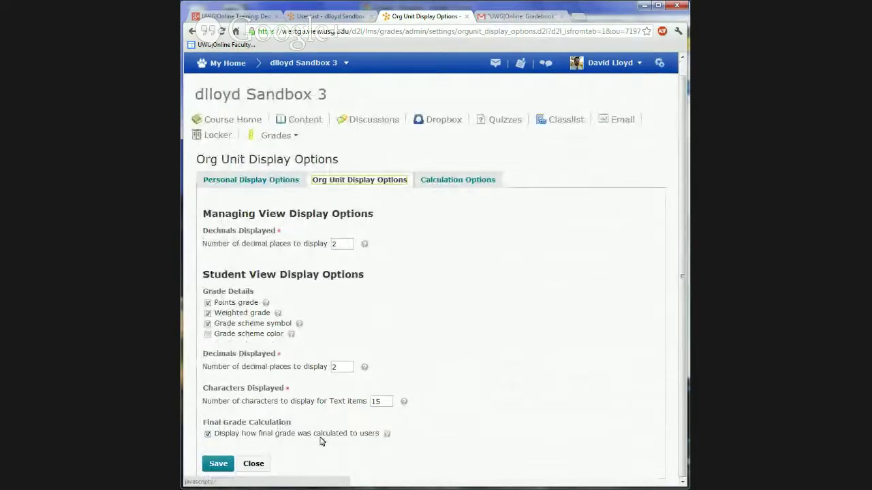
pyautogui.click(451, 185)
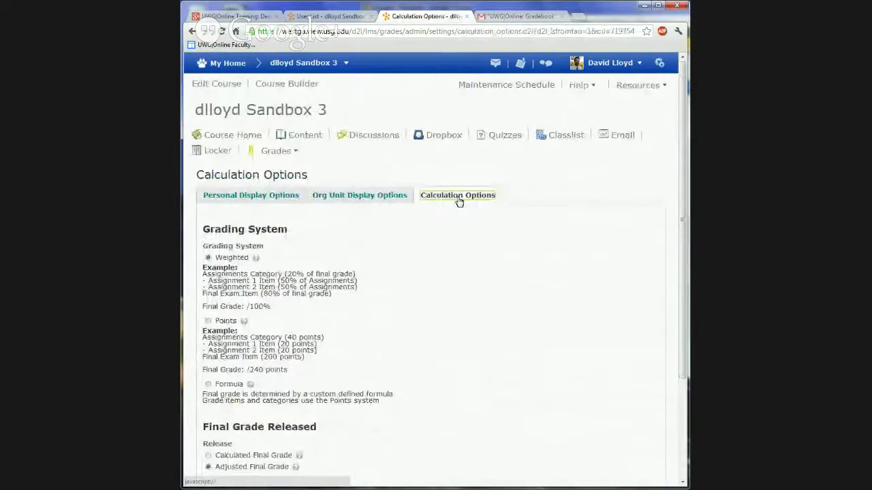
pyautogui.scroll(-3, 459, 260)
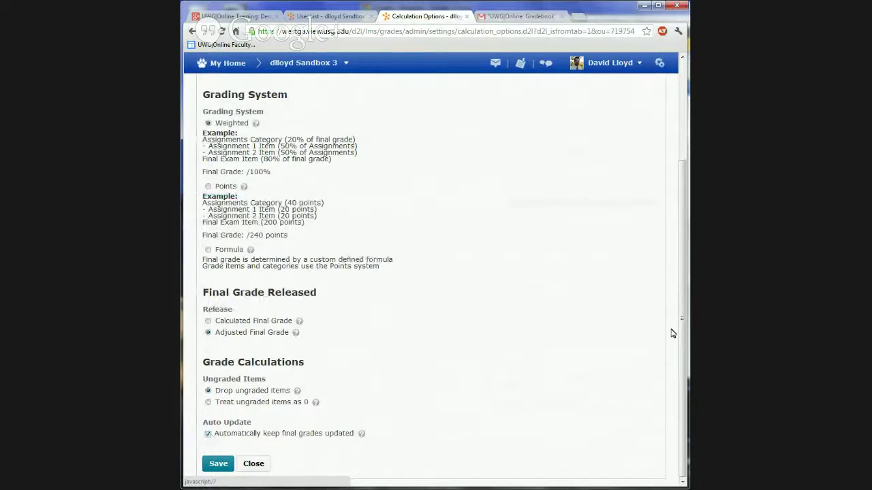
# - Save the calculation options, confirm the save, and close the grades settings
pyautogui.click(217, 468)
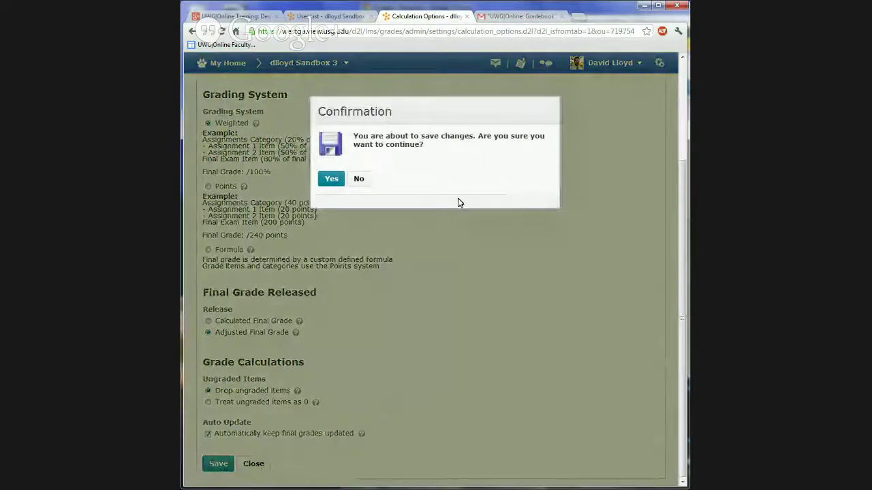
pyautogui.click(340, 179)
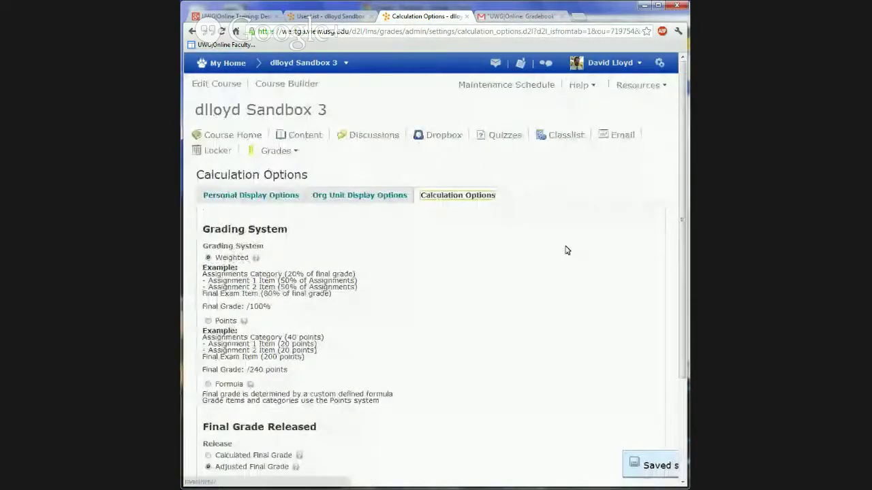
pyautogui.scroll(-2, 565, 251)
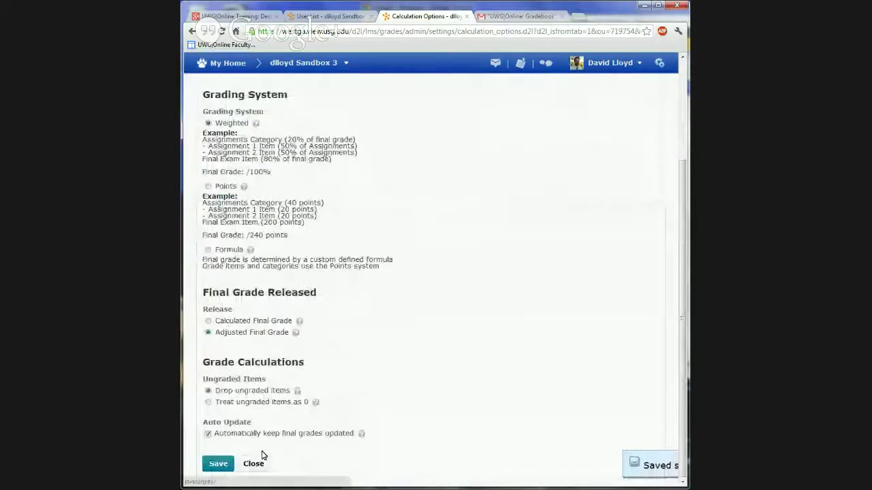
pyautogui.click(254, 463)
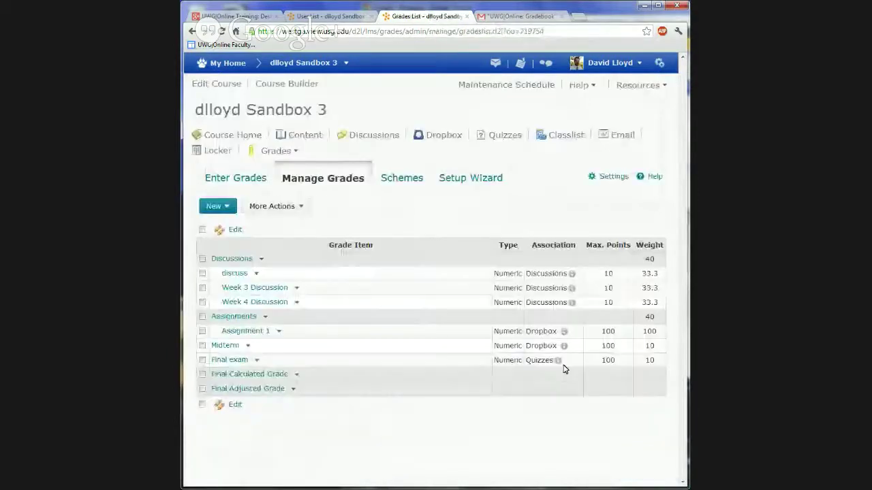
# - View the course's grade schemes list and make the browser window slightly narrower
pyautogui.click(418, 179)
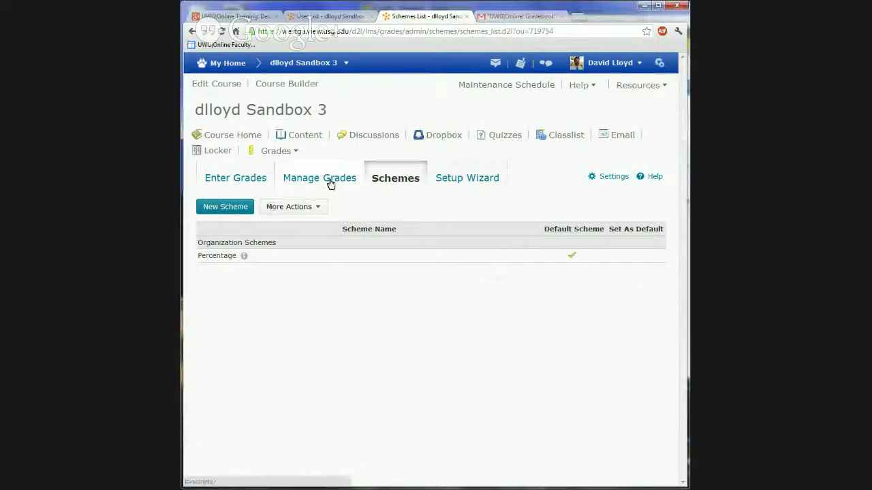
pyautogui.moveTo(687, 320); pyautogui.dragTo(666, 332)
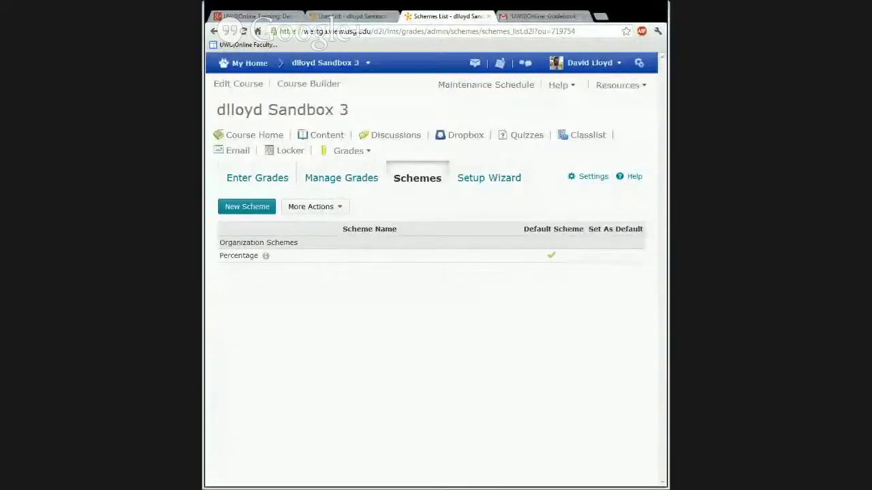